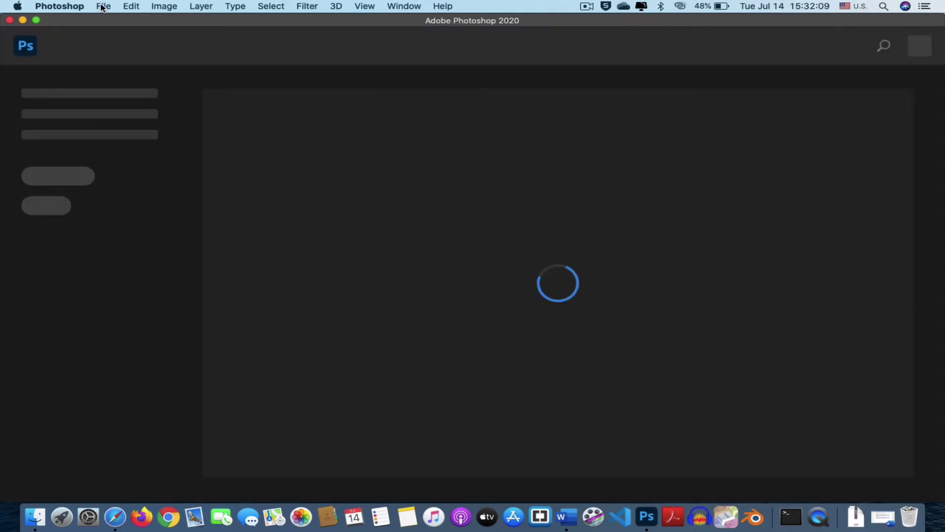
Step: Create blank document Untitled-1 from the recent Custom 1920×1080 px preset
{"action": "left_click", "coordinate": [103, 7]}
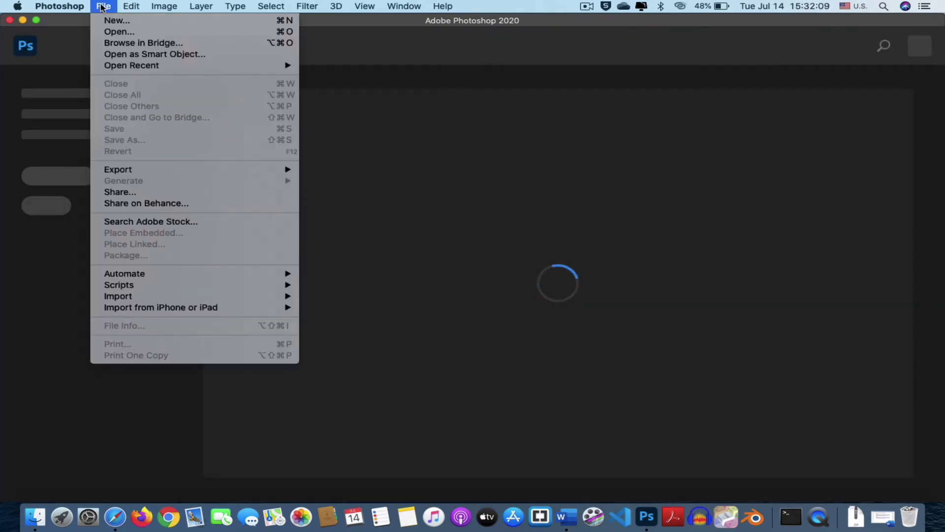
{"action": "left_click", "coordinate": [114, 21]}
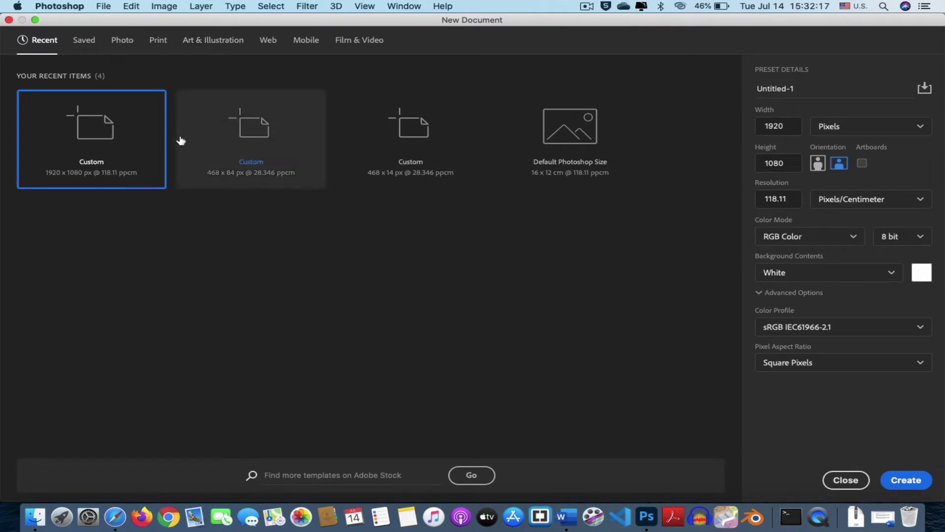
{"action": "double_click", "coordinate": [105, 140]}
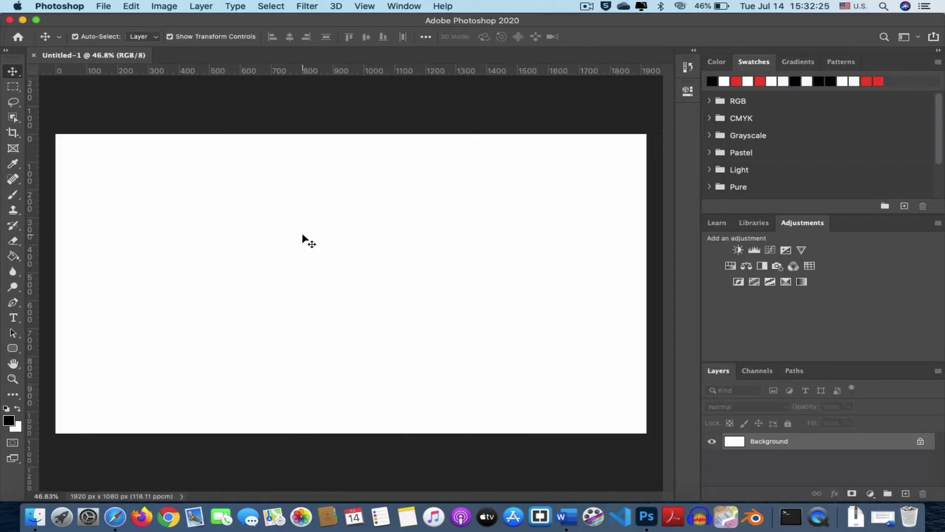
Step: Add a text box reading 'how to solve photoshop crashing problem', then quit Photoshop
{"action": "left_click", "coordinate": [19, 320]}
{"action": "left_click_drag", "start_coordinate": [142, 225], "coordinate": [452, 315]}
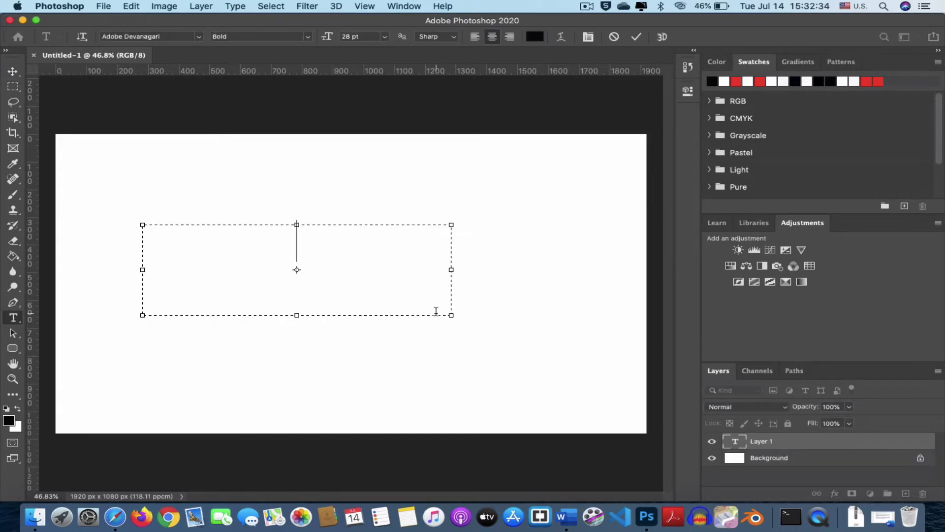
{"action": "type", "text": "how"}
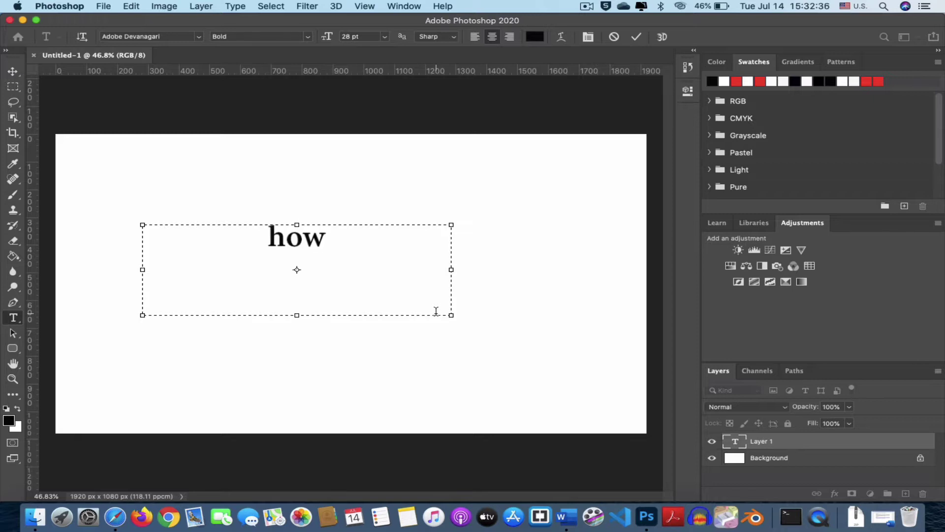
{"action": "type", "text": " to sol"}
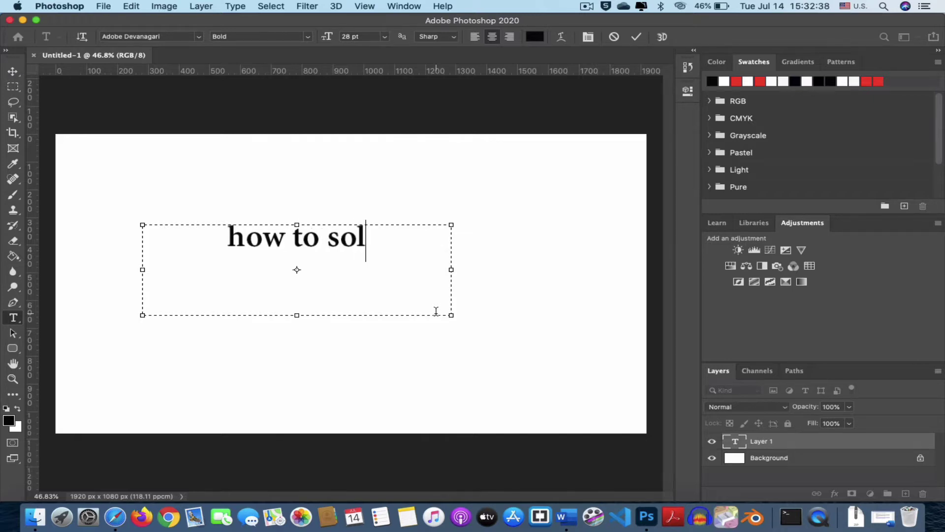
{"action": "type", "text": "ve"}
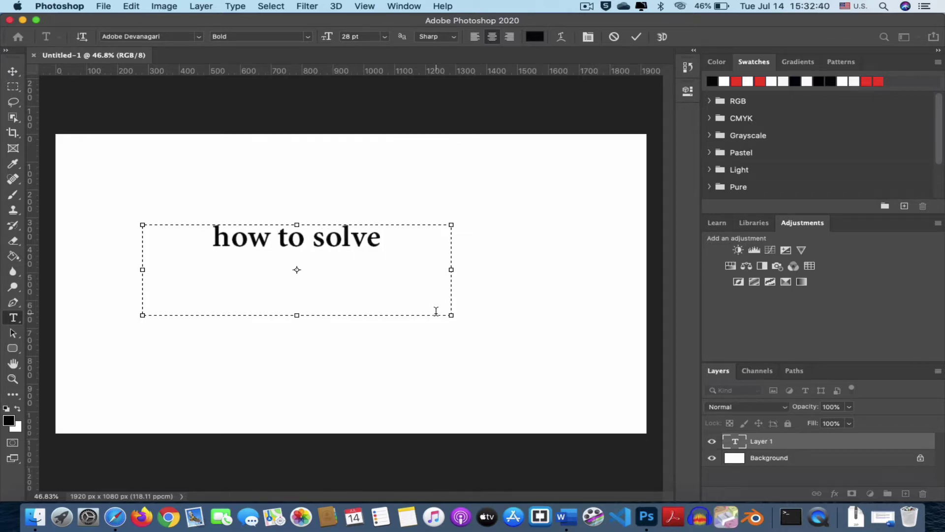
{"action": "type", "text": " photo"}
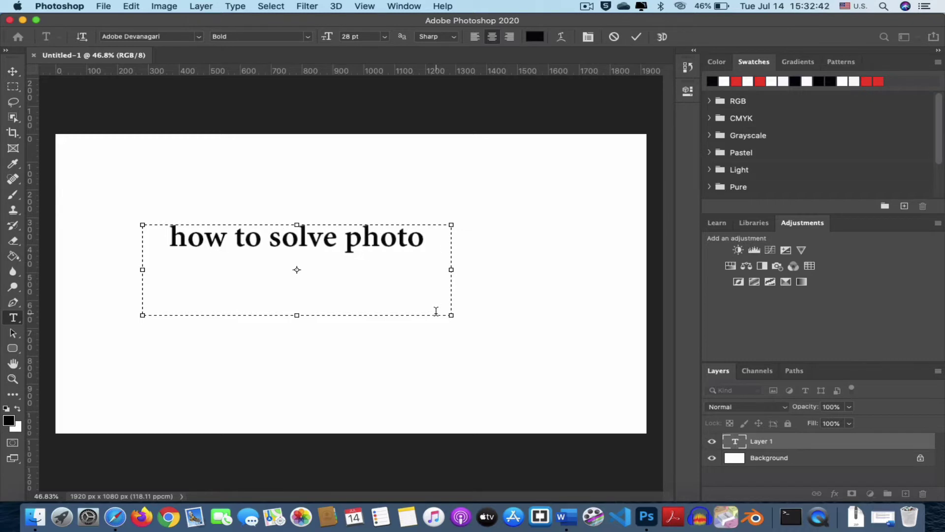
{"action": "type", "text": "shop"}
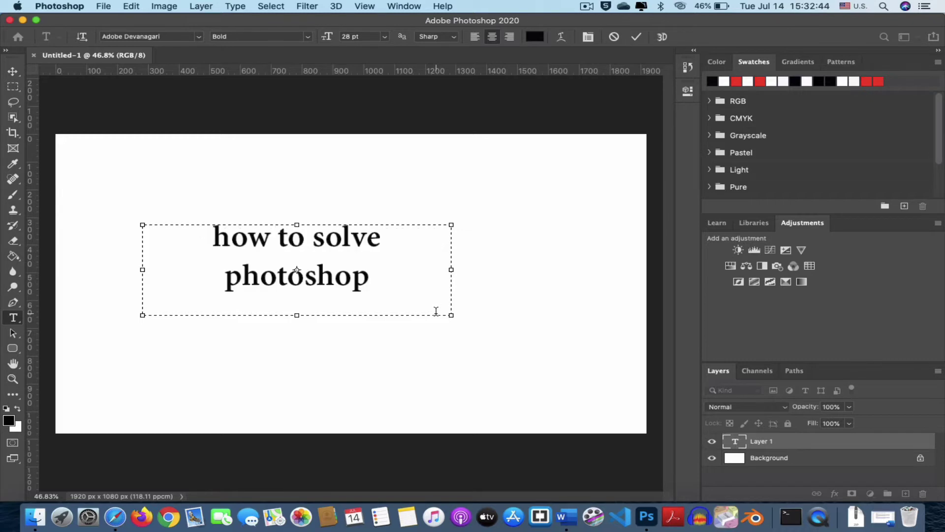
{"action": "type", "text": " cra"}
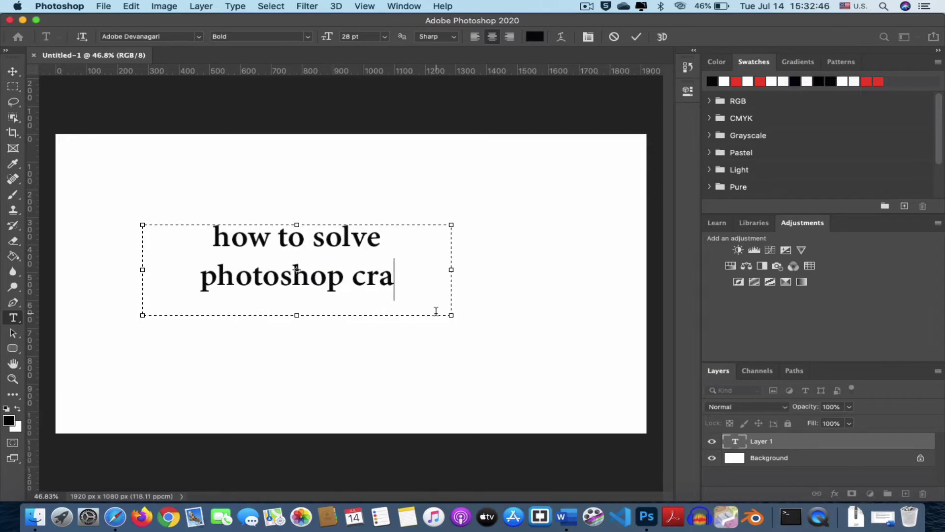
{"action": "type", "text": "shing "}
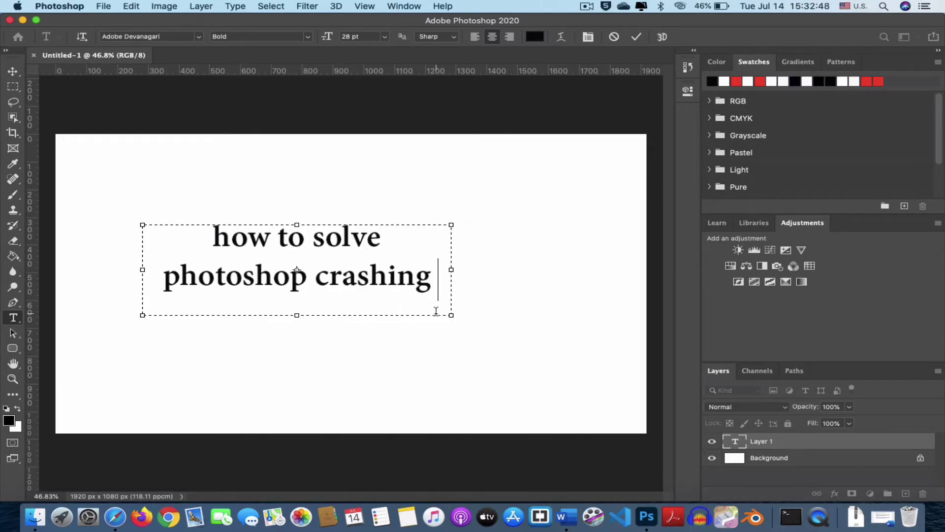
{"action": "type", "text": "p"}
{"action": "key", "text": "BackSpace"}
{"action": "left_click_drag", "start_coordinate": [297, 315], "coordinate": [297, 363]}
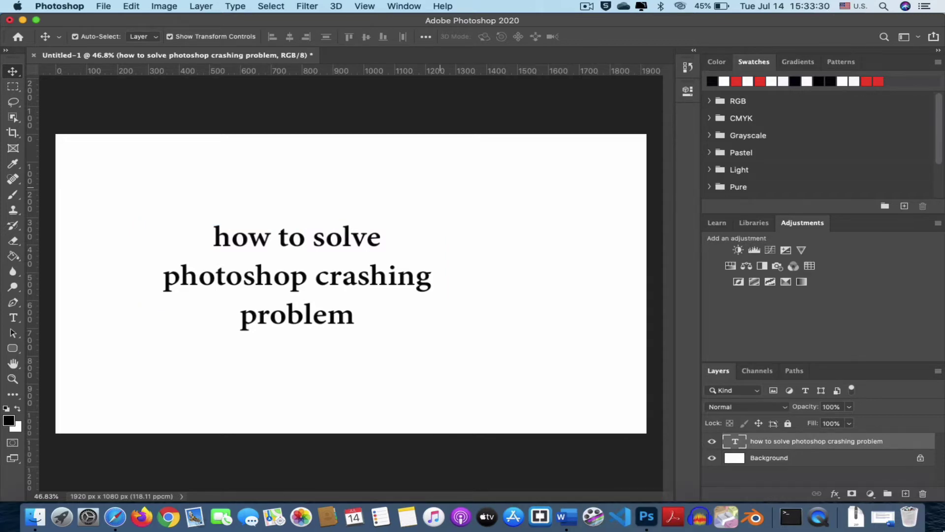
{"action": "key", "text": "super+h"}
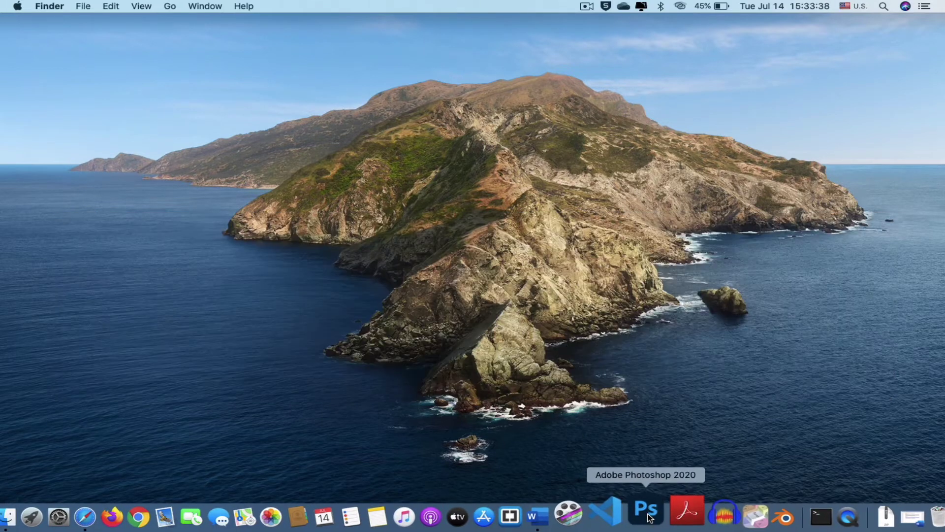
Step: Relaunch Photoshop from the Dock and create a new 1920×1080 px document, Untitled-1
{"action": "left_click", "coordinate": [648, 517]}
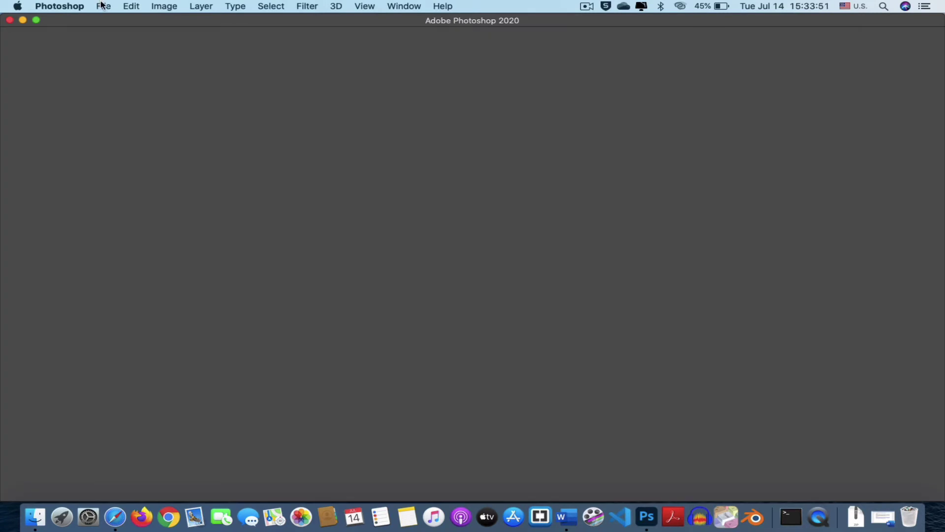
{"action": "left_click", "coordinate": [102, 6]}
{"action": "left_click", "coordinate": [102, 6]}
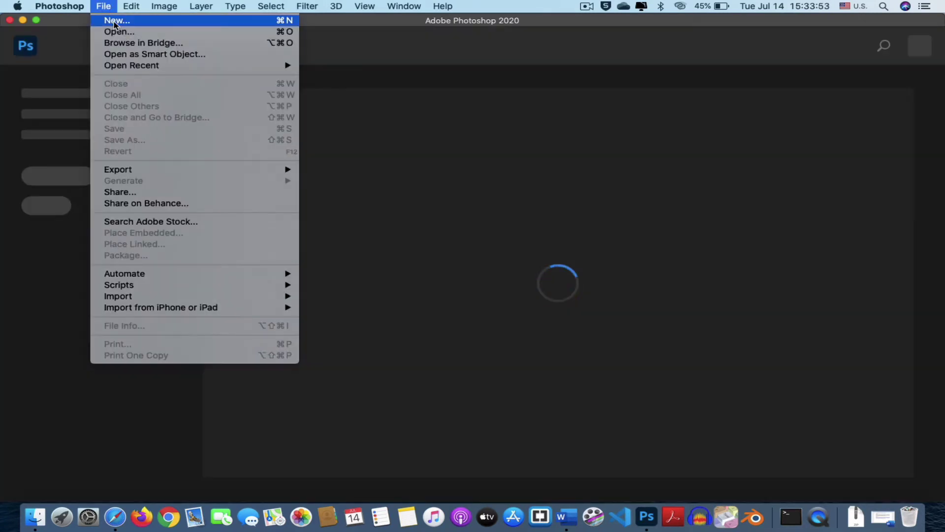
{"action": "left_click", "coordinate": [114, 21]}
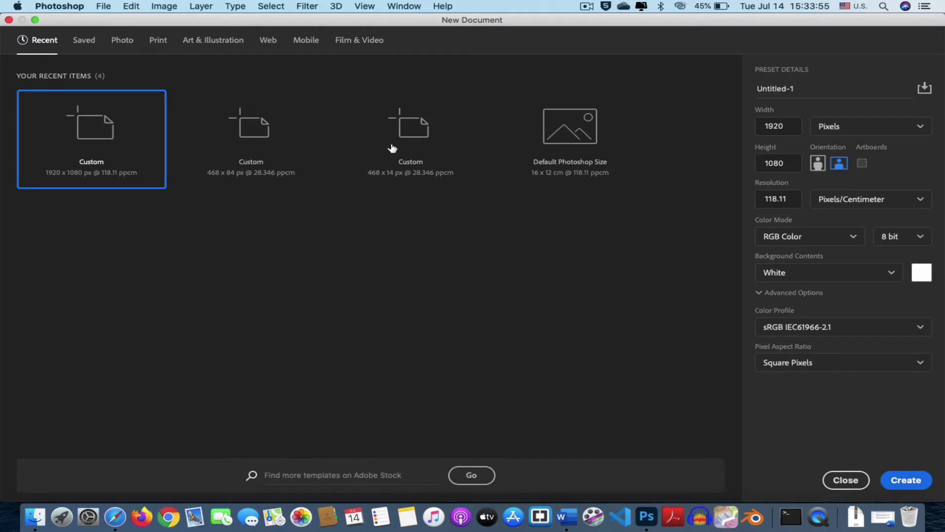
{"action": "left_click", "coordinate": [906, 480]}
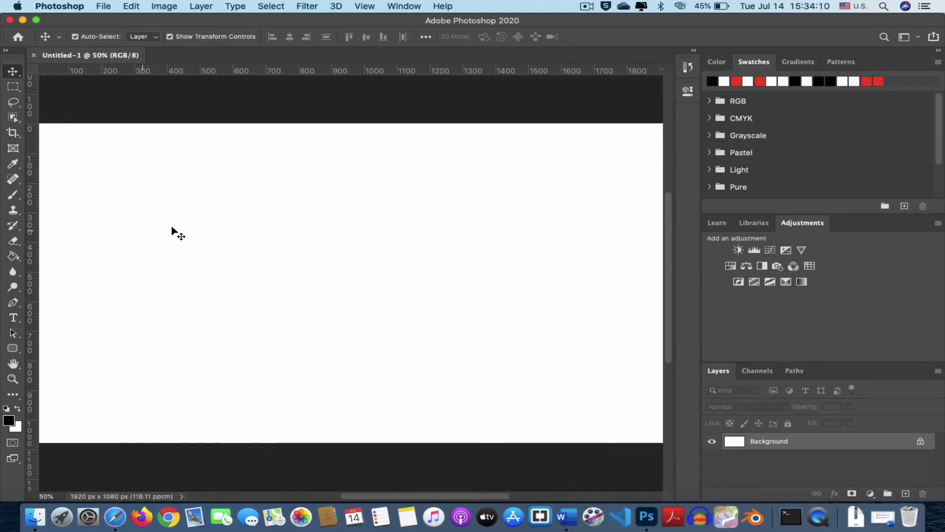
Step: Uncheck Legacy Compositing in Preferences > Performance and confirm with OK
{"action": "left_click", "coordinate": [76, 7]}
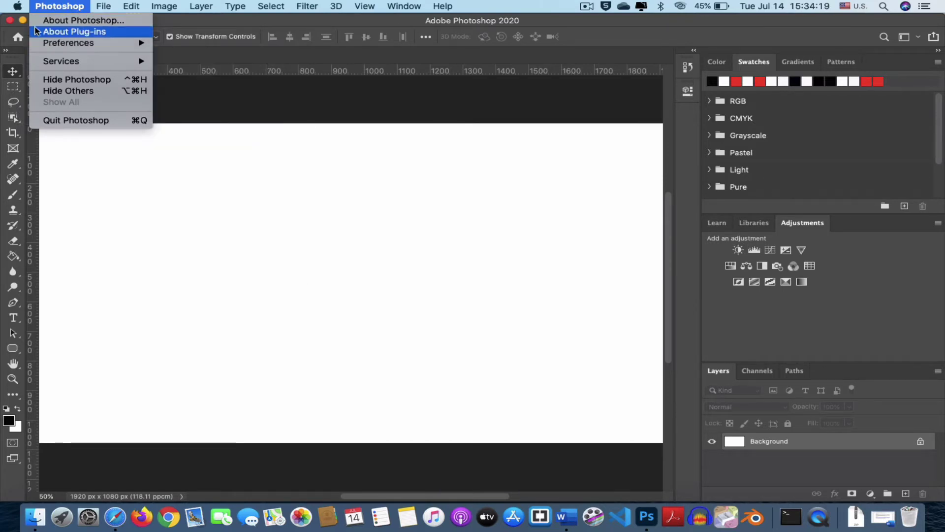
{"action": "mouse_move", "coordinate": [17, 6]}
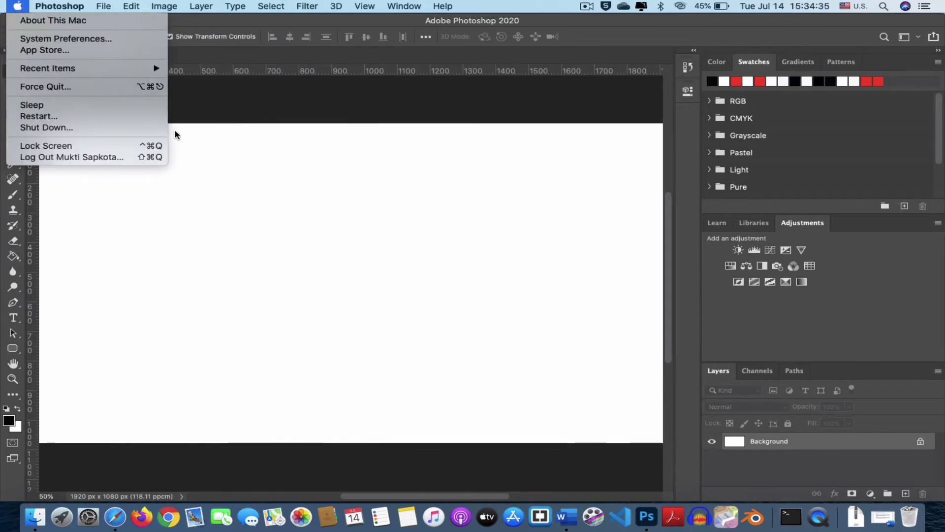
{"action": "left_click", "coordinate": [249, 182]}
{"action": "left_click", "coordinate": [60, 6]}
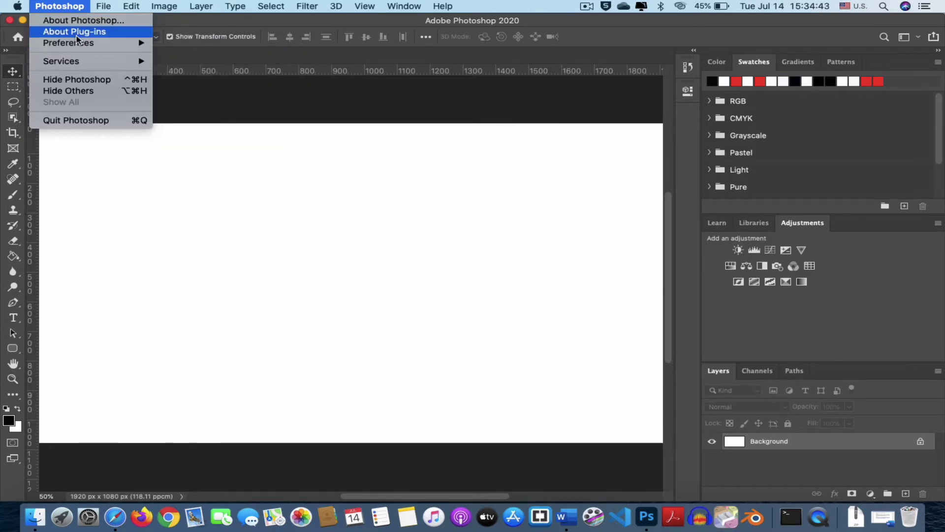
{"action": "mouse_move", "coordinate": [68, 43]}
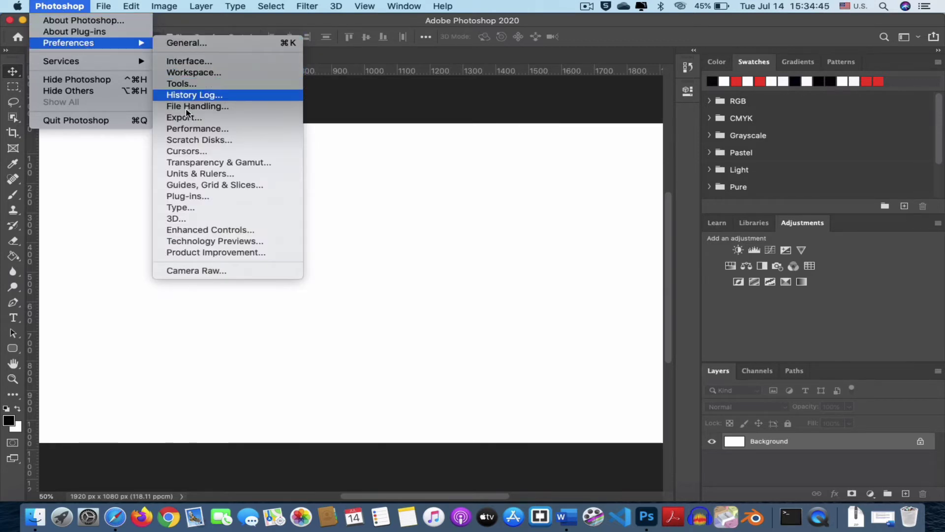
{"action": "left_click", "coordinate": [207, 129]}
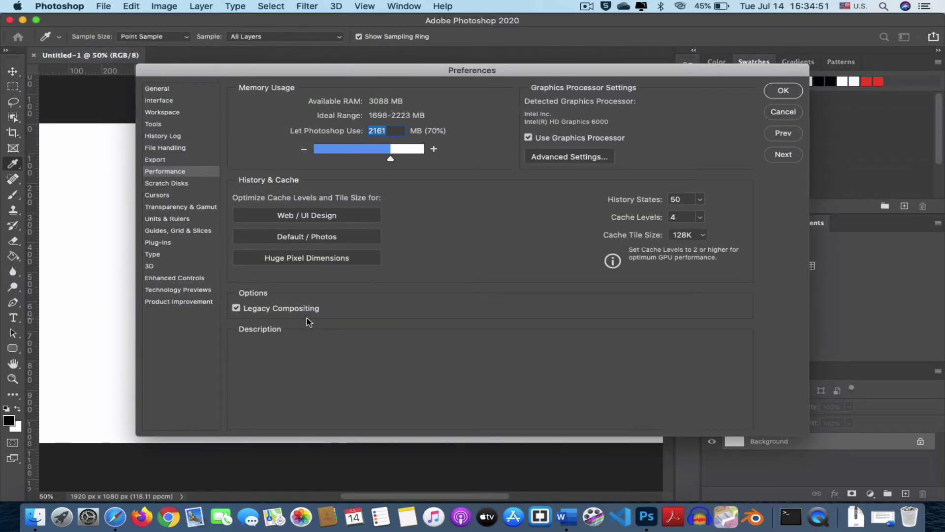
{"action": "left_click", "coordinate": [236, 309]}
{"action": "left_click", "coordinate": [785, 93]}
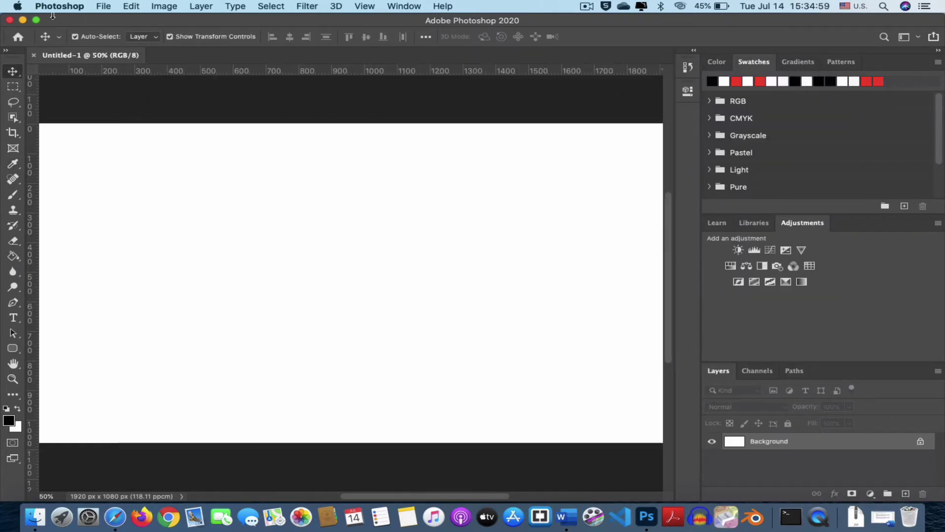
Step: Close the document window and quit Photoshop via its Dock icon's Quit option
{"action": "left_click", "coordinate": [10, 21]}
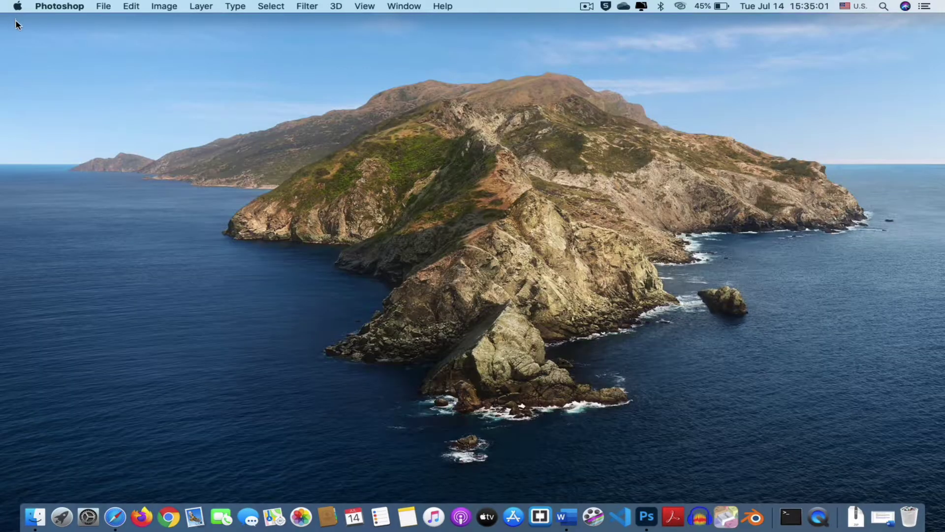
{"action": "right_click", "coordinate": [647, 516]}
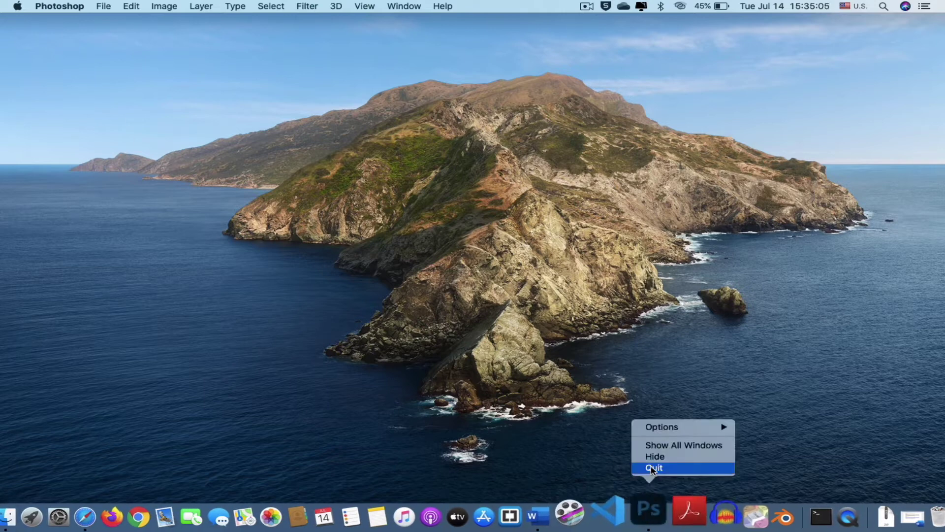
{"action": "left_click", "coordinate": [651, 466]}
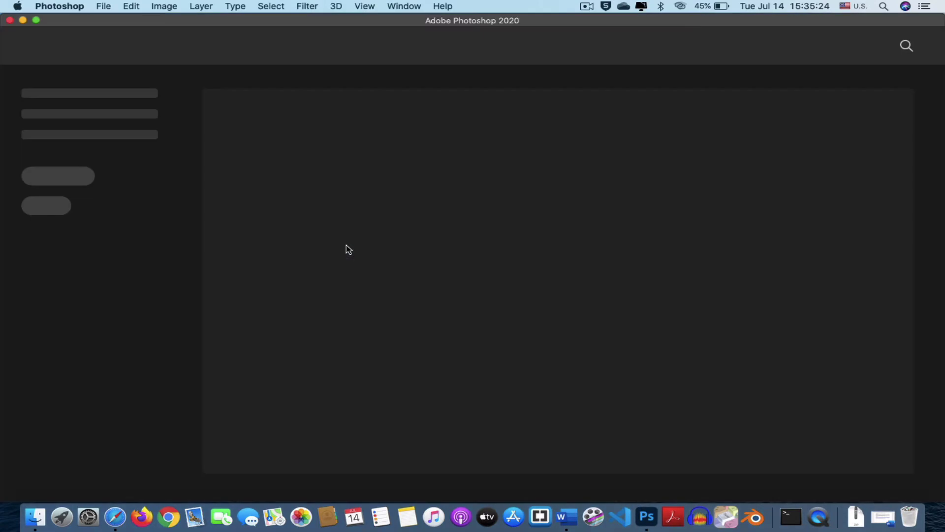
Step: Create a new blank 1920×1080 document, fit it on screen, then quit Photoshop
{"action": "left_click", "coordinate": [103, 6]}
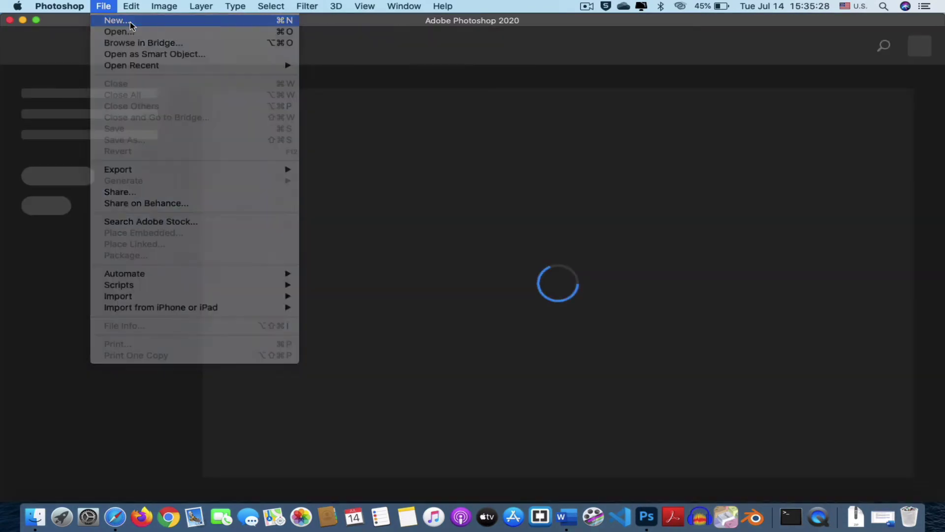
{"action": "left_click", "coordinate": [119, 20]}
{"action": "left_click", "coordinate": [905, 480]}
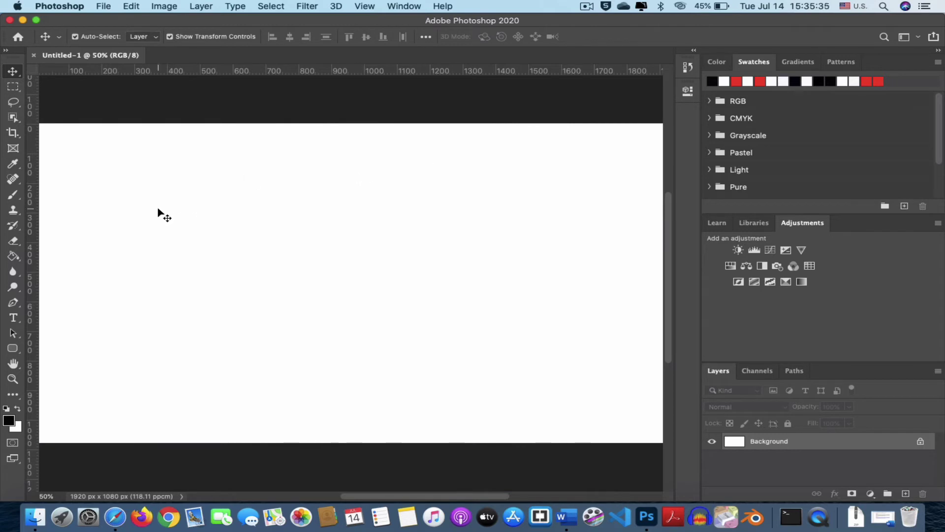
{"action": "key", "text": "ctrl+0"}
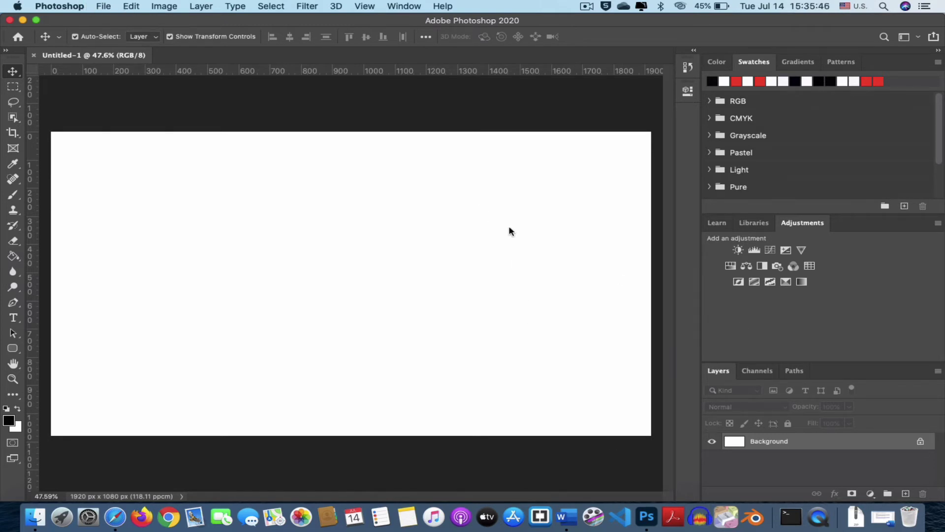
{"action": "key", "text": "super+h"}
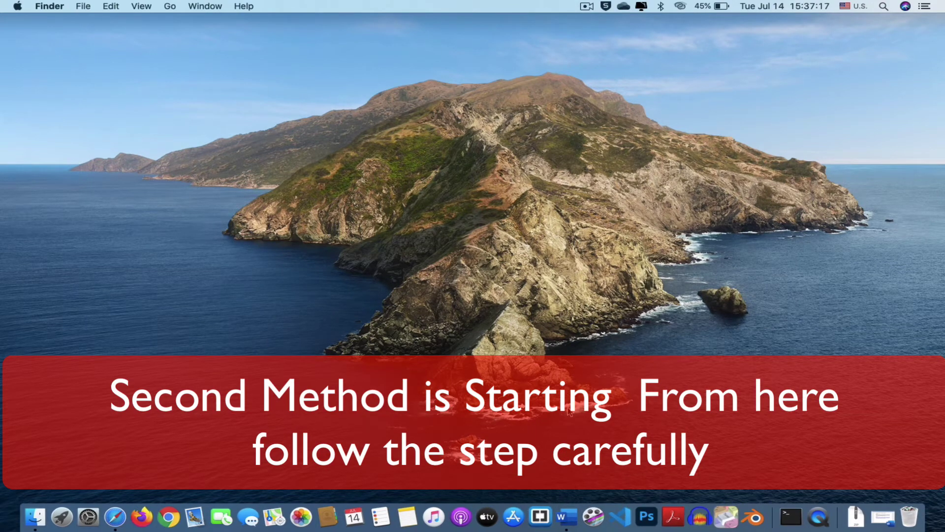
{"action": "left_click", "coordinate": [565, 511]}
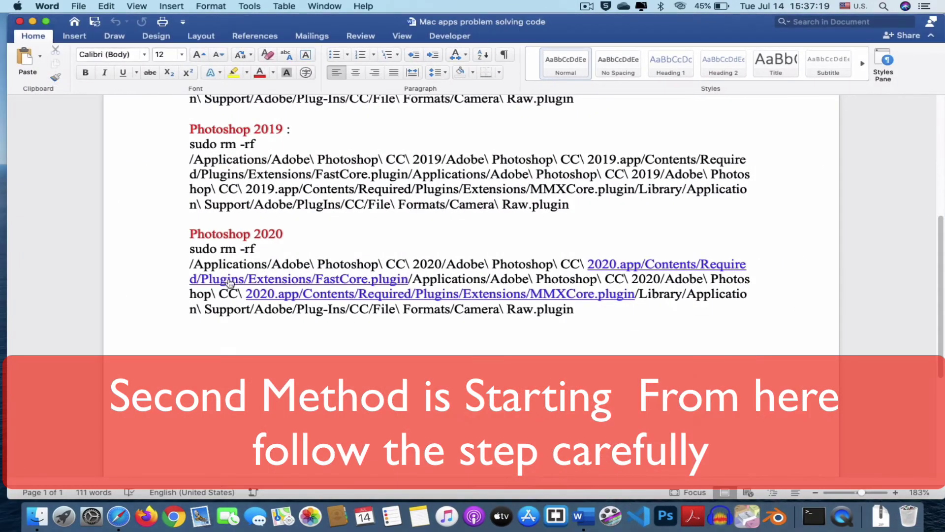
{"action": "left_click_drag", "start_coordinate": [190, 249], "coordinate": [571, 313]}
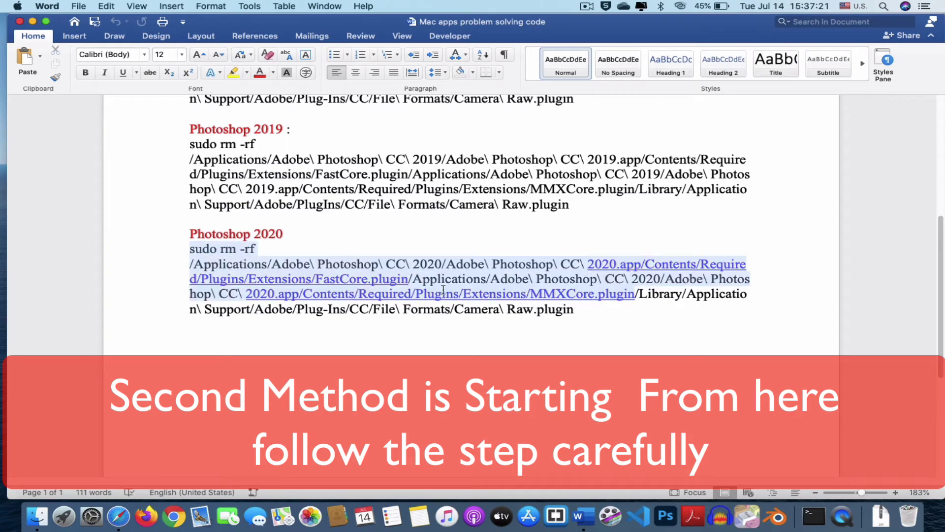
{"action": "left_click", "coordinate": [573, 311]}
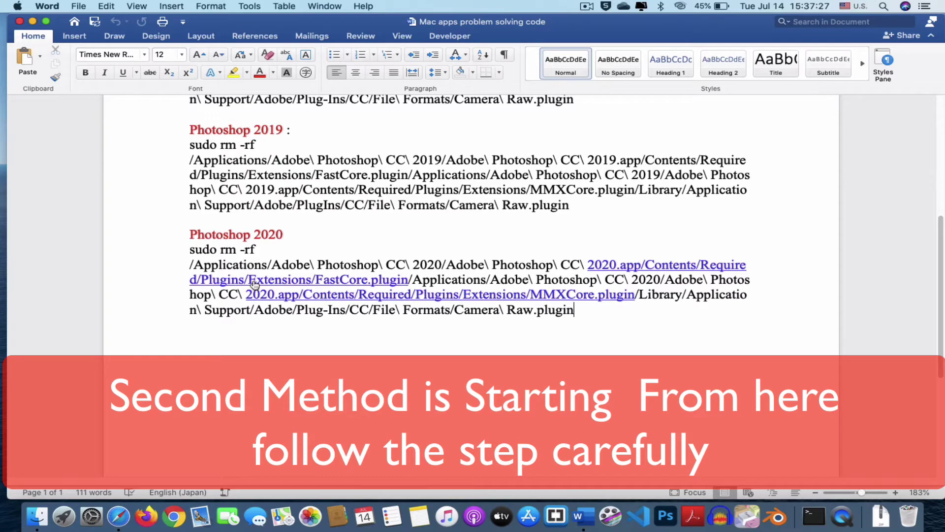
{"action": "scroll", "coordinate": [254, 285], "scroll_direction": "up", "scroll_amount": 3}
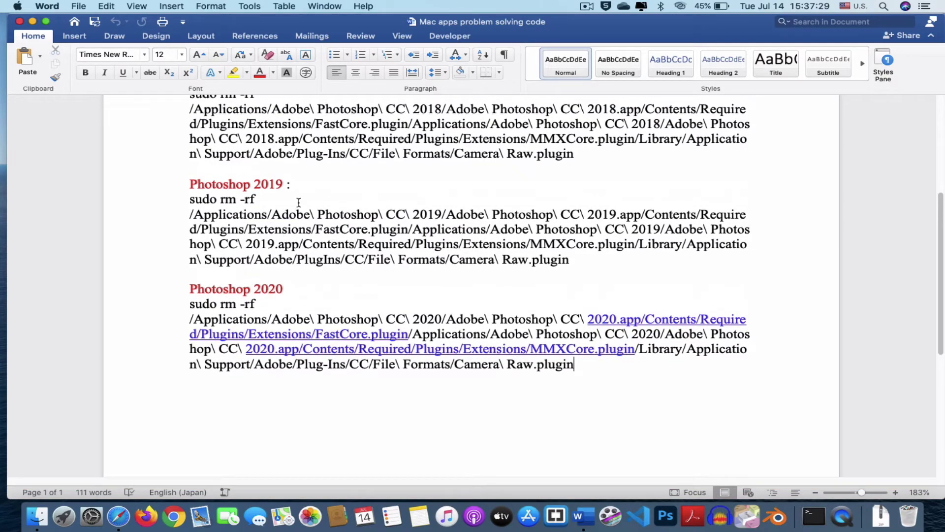
{"action": "scroll", "coordinate": [298, 202], "scroll_direction": "up", "scroll_amount": 5}
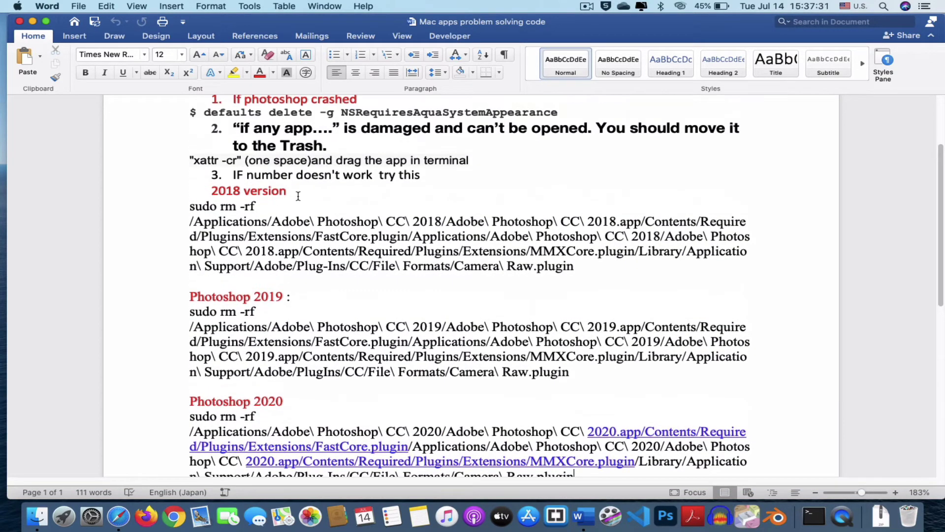
{"action": "scroll", "coordinate": [379, 274], "scroll_direction": "down", "scroll_amount": 3}
{"action": "scroll", "coordinate": [375, 194], "scroll_direction": "down", "scroll_amount": 2}
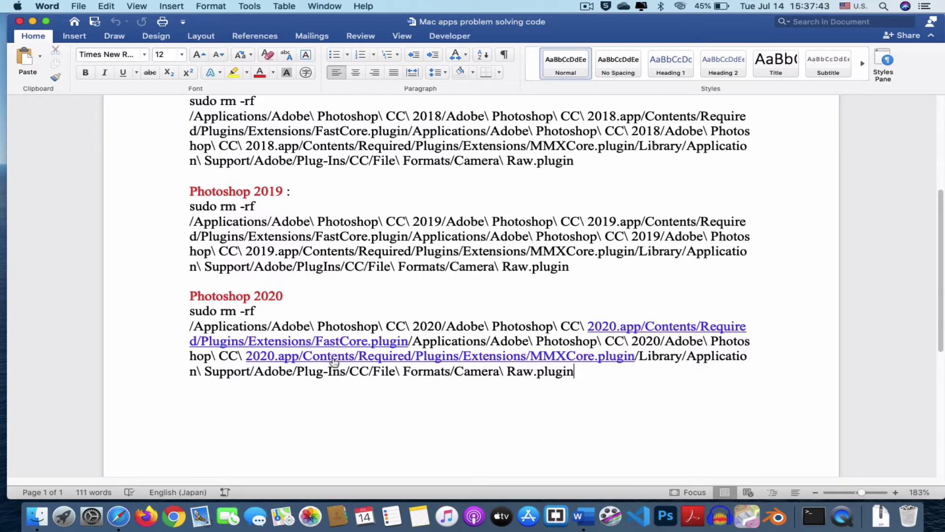
Step: Copy the Photoshop 2020 plug-in removal command from Word and paste it into Terminal
{"action": "left_click", "coordinate": [811, 518]}
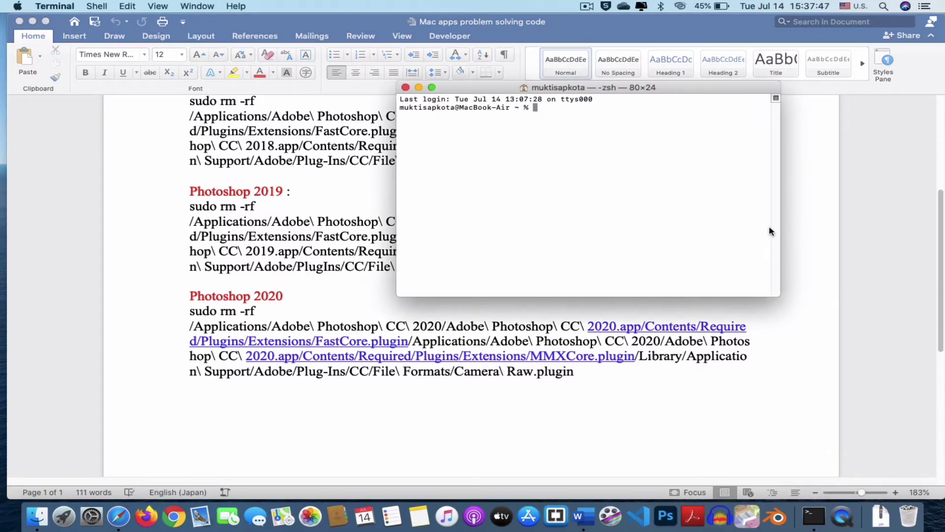
{"action": "left_click", "coordinate": [265, 313]}
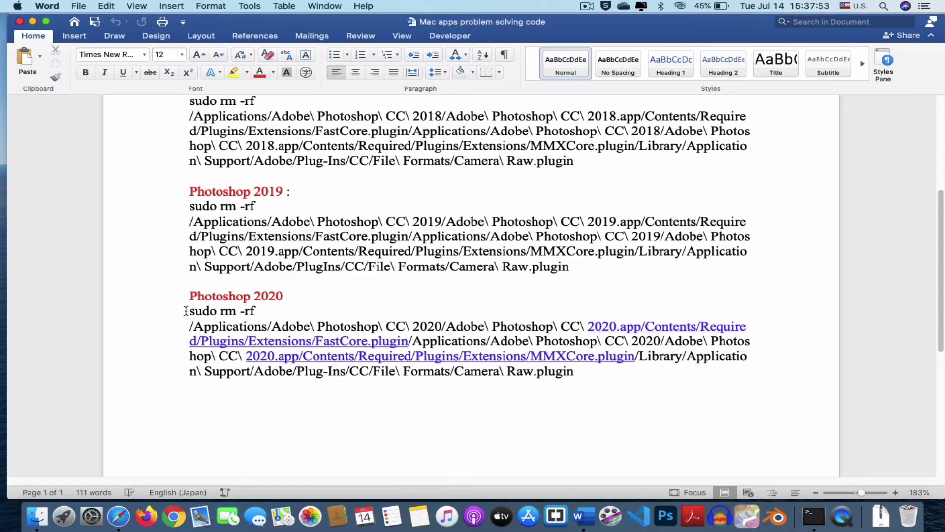
{"action": "left_click_drag", "start_coordinate": [186, 310], "coordinate": [556, 375]}
{"action": "key", "text": "super+c"}
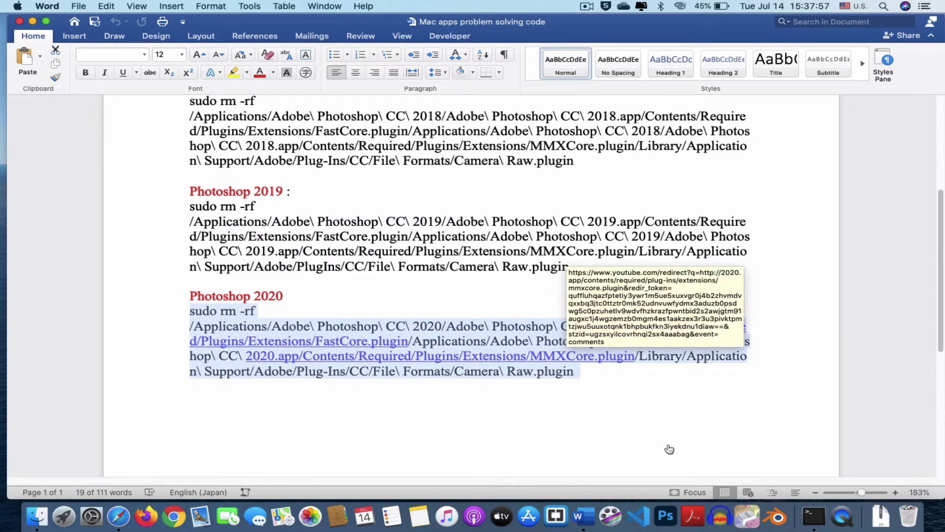
{"action": "left_click", "coordinate": [823, 517]}
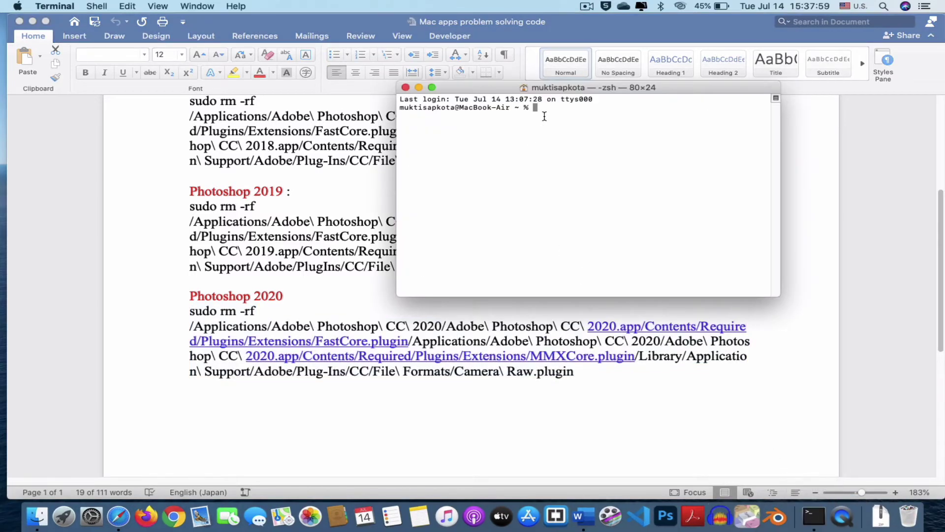
{"action": "key", "text": "super+v"}
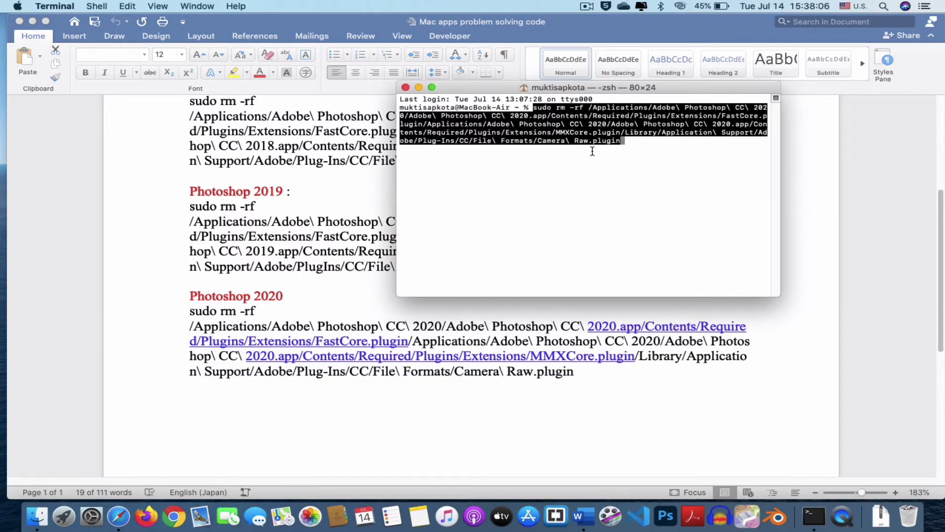
{"action": "left_click", "coordinate": [18, 6]}
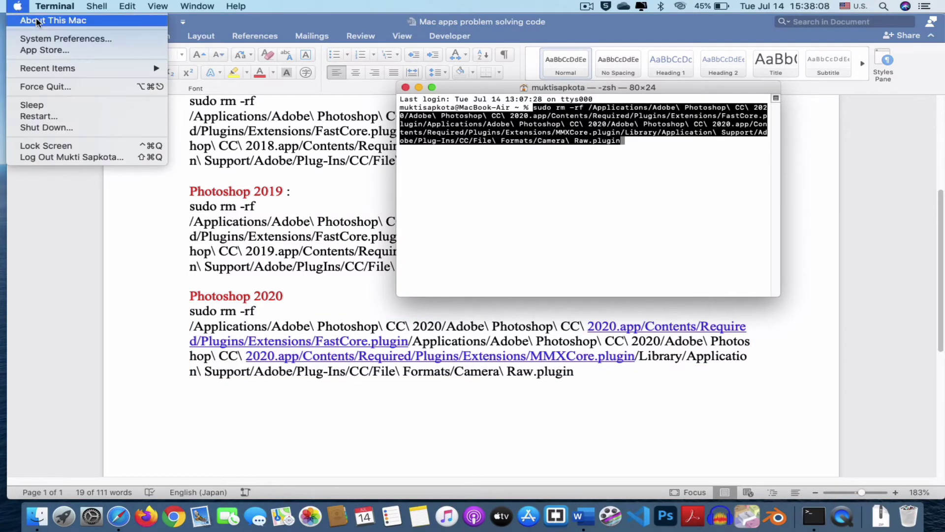
{"action": "left_click", "coordinate": [29, 22]}
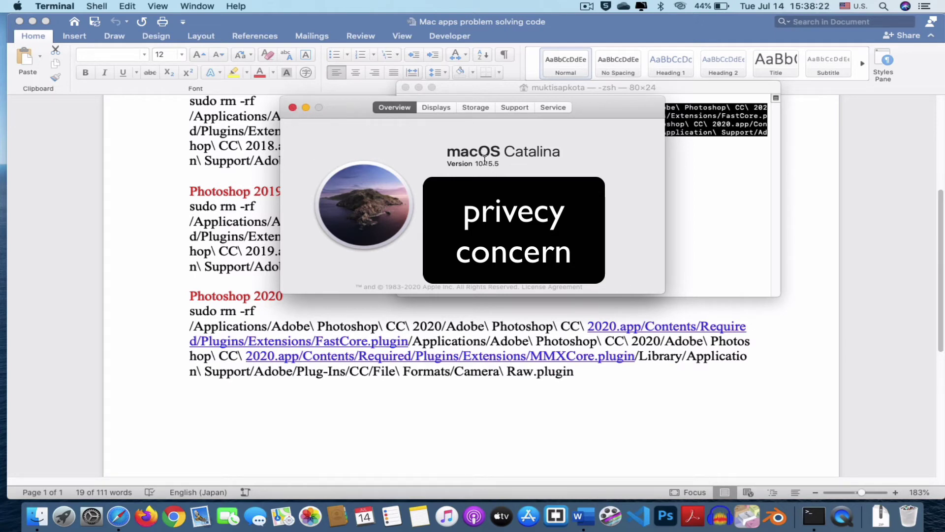
{"action": "left_click", "coordinate": [293, 107]}
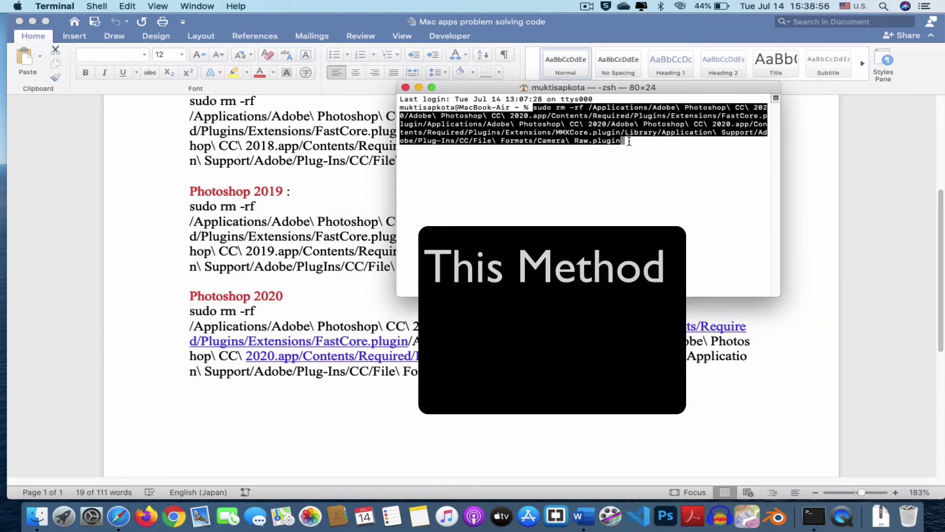
Step: Run the pasted removal command, enter the administrator password, then close the Terminal window
{"action": "key", "text": "Right"}
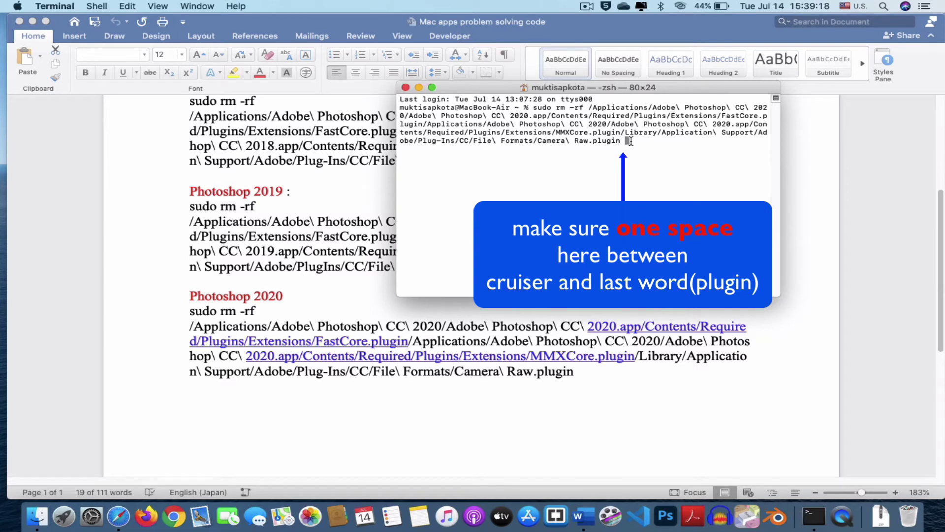
{"action": "key", "text": "Return"}
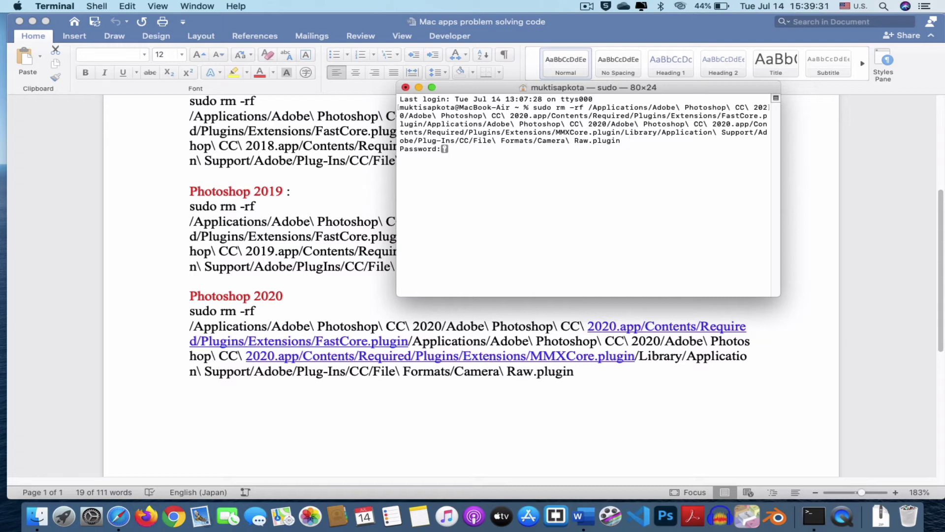
{"action": "key", "text": "Return"}
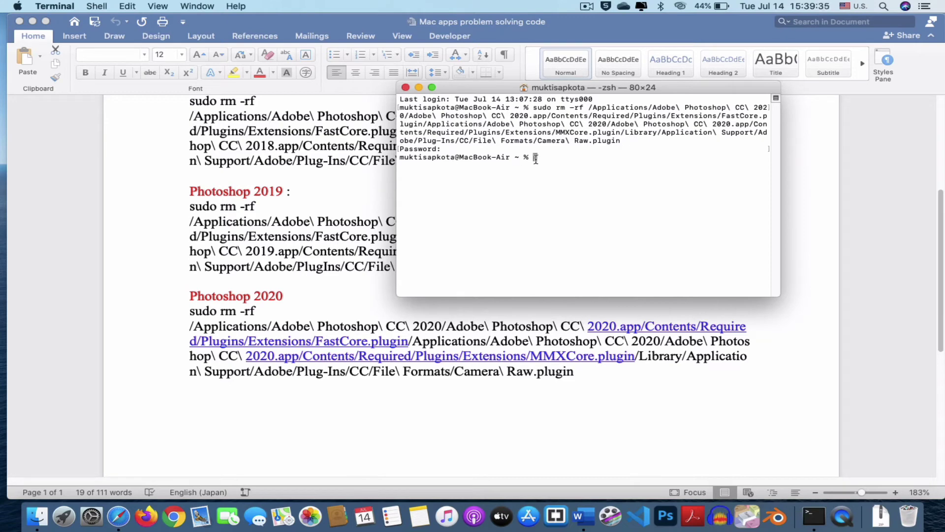
{"action": "left_click_drag", "start_coordinate": [539, 158], "coordinate": [394, 100]}
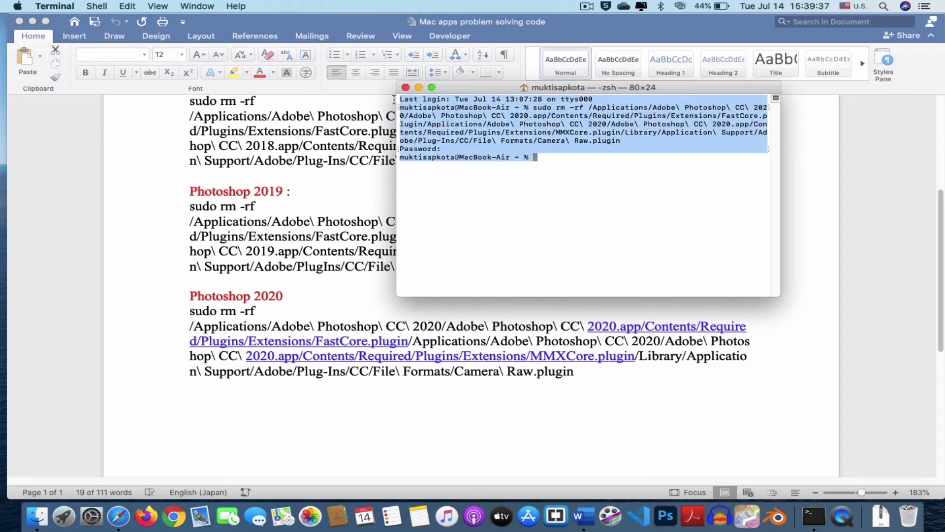
{"action": "left_click", "coordinate": [406, 88]}
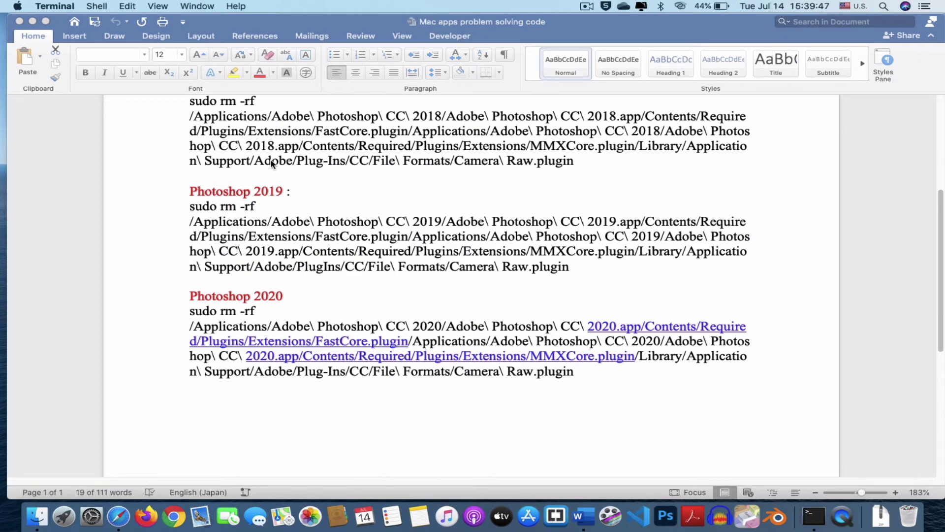
Step: Select and deselect the Photoshop 2020 paragraph, scroll to the top, and close the Word notes
{"action": "scroll", "coordinate": [272, 165], "scroll_direction": "up", "scroll_amount": 1}
{"action": "scroll", "coordinate": [272, 165], "scroll_direction": "up", "scroll_amount": 5}
{"action": "scroll", "coordinate": [272, 165], "scroll_direction": "down", "scroll_amount": 8}
{"action": "triple_click", "coordinate": [330, 289]}
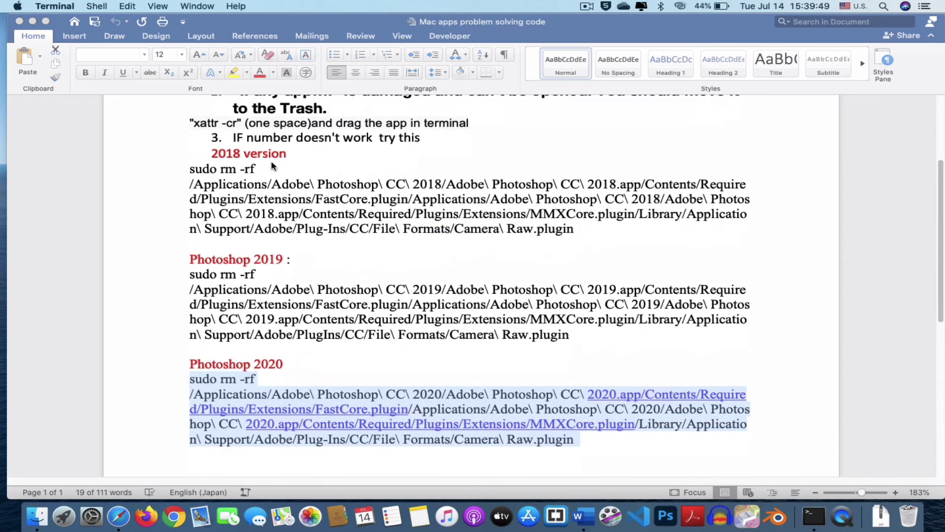
{"action": "left_click", "coordinate": [579, 337]}
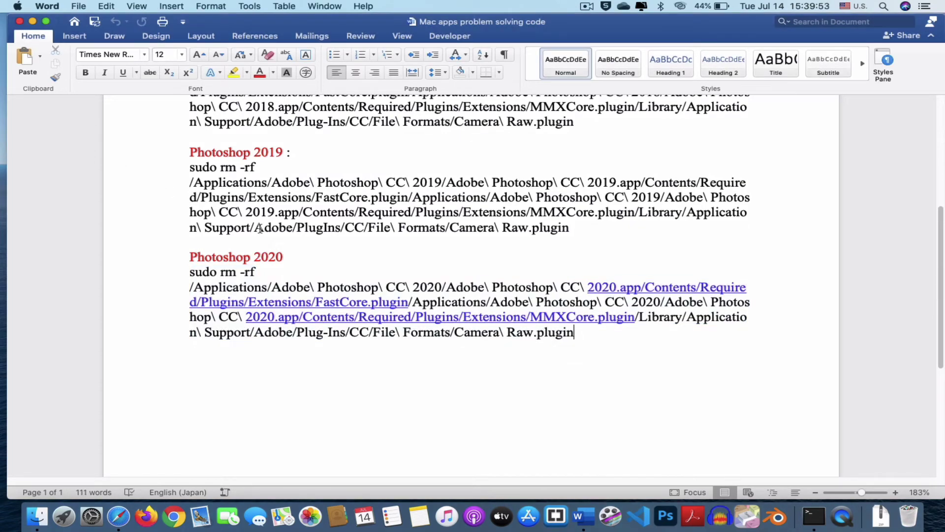
{"action": "scroll", "coordinate": [273, 254], "scroll_direction": "up", "scroll_amount": 1}
{"action": "scroll", "coordinate": [274, 253], "scroll_direction": "up", "scroll_amount": 2}
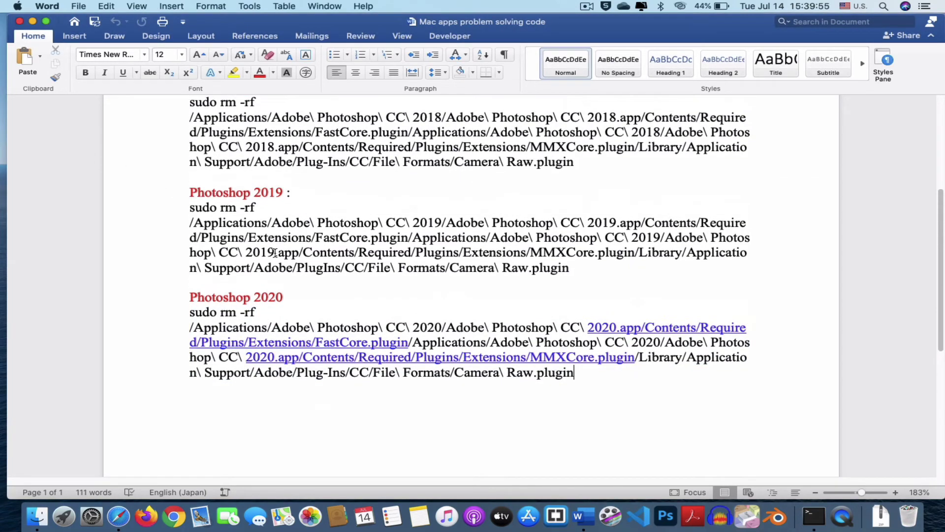
{"action": "scroll", "coordinate": [275, 253], "scroll_direction": "up", "scroll_amount": 3}
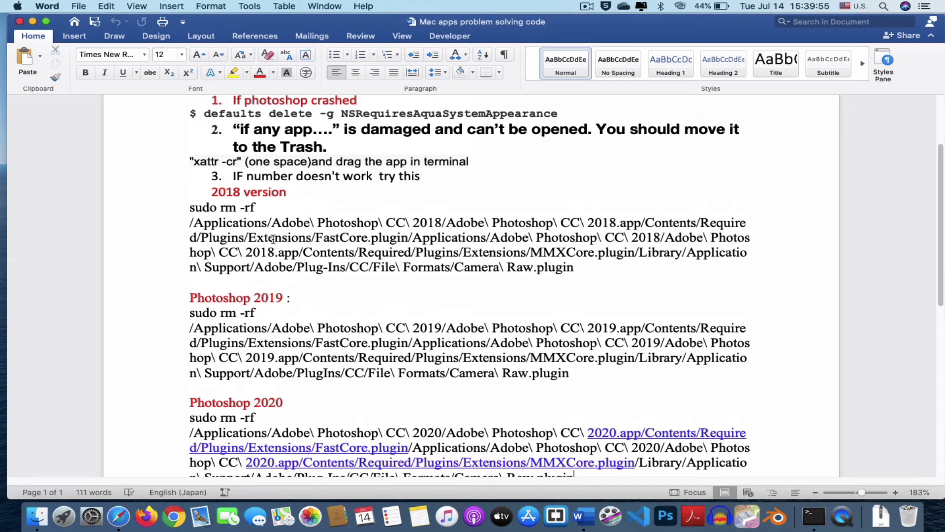
{"action": "left_click", "coordinate": [20, 21]}
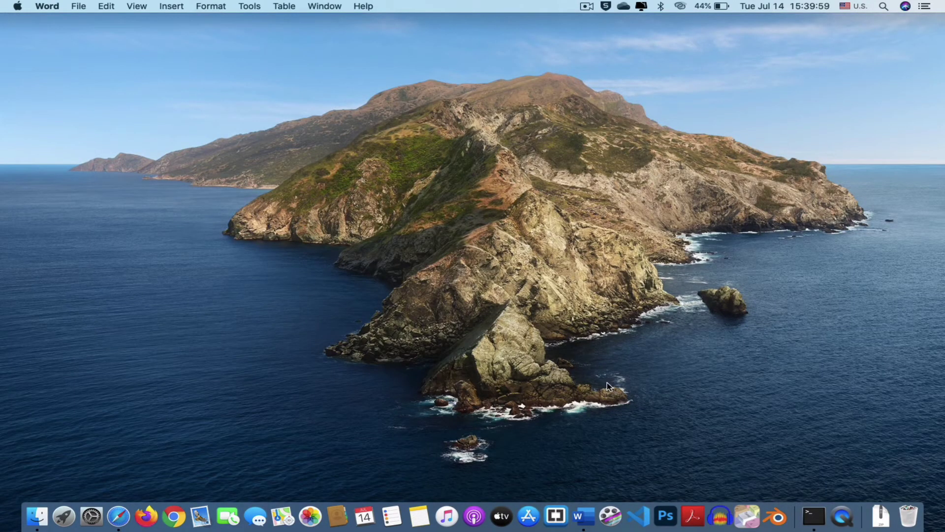
Step: Launch Photoshop from the Dock and create Untitled-1 from the Custom 1920×1080 preset
{"action": "left_click", "coordinate": [660, 511]}
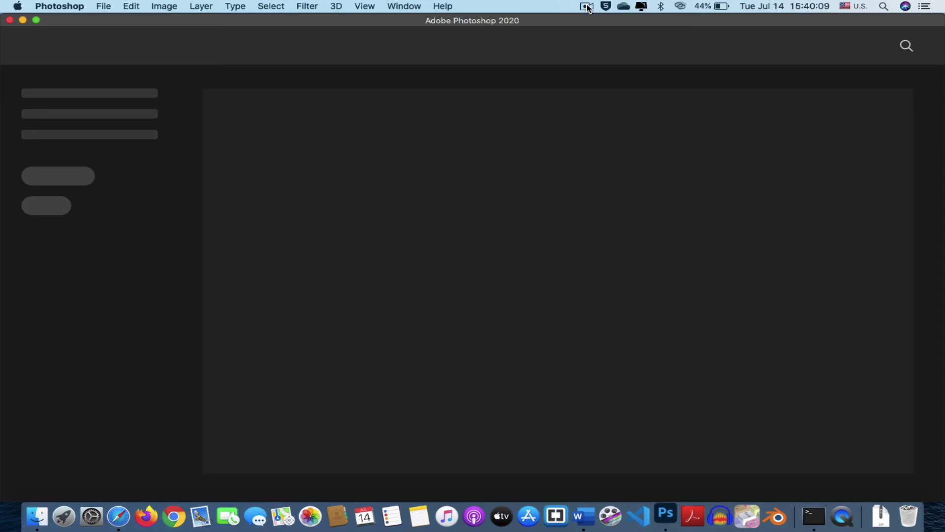
{"action": "left_click", "coordinate": [102, 6]}
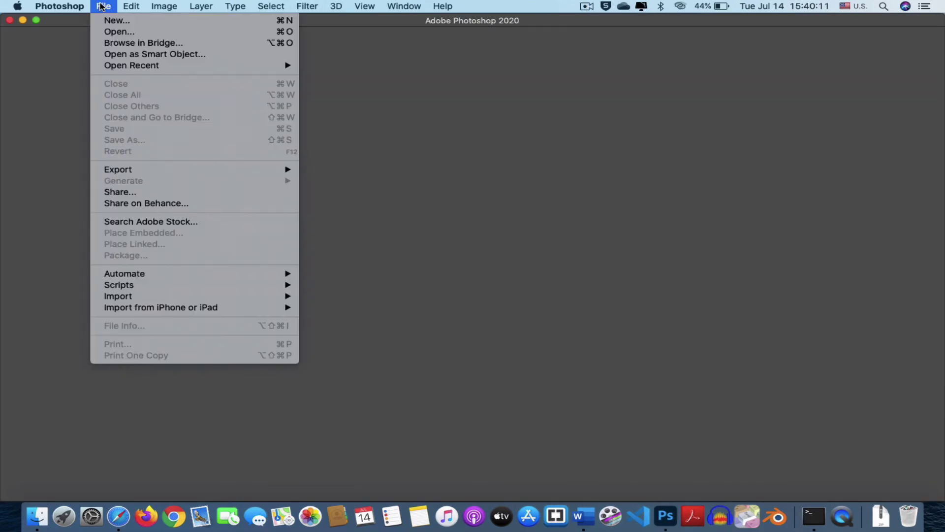
{"action": "left_click", "coordinate": [113, 22]}
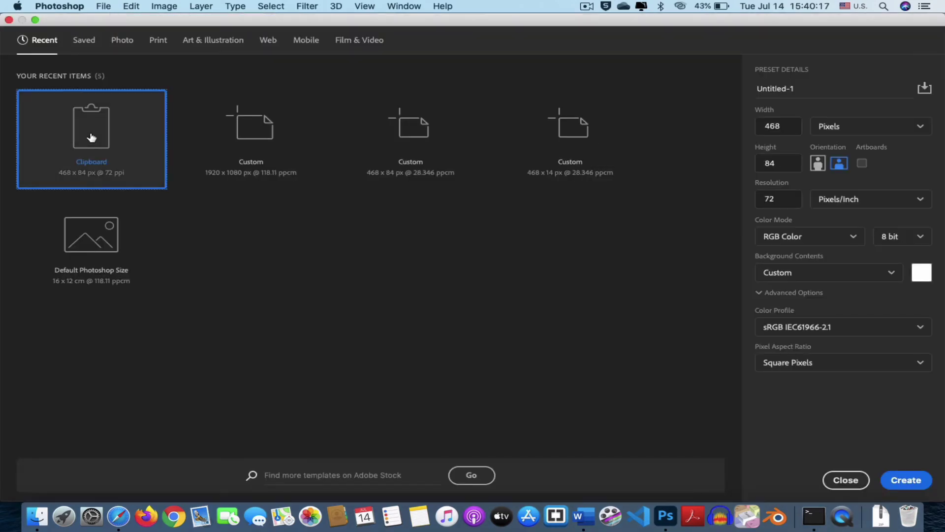
{"action": "left_click", "coordinate": [260, 147]}
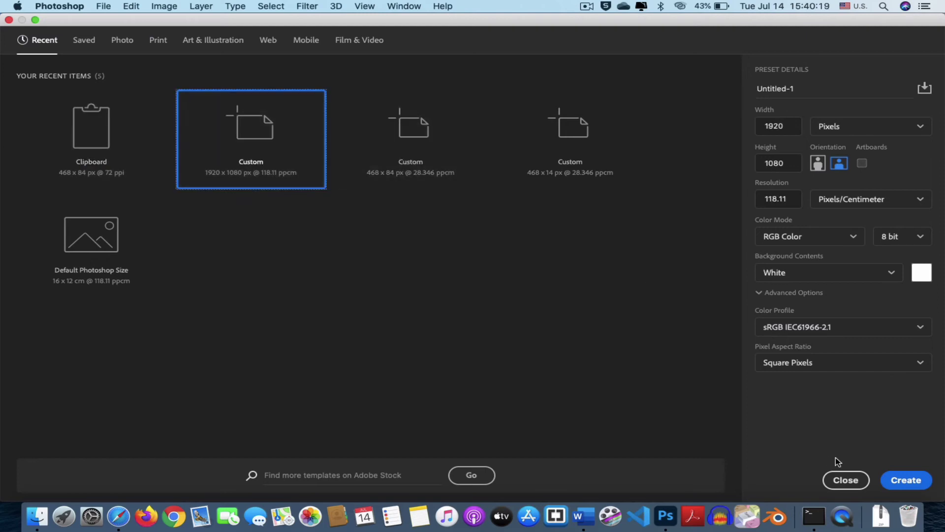
{"action": "left_click", "coordinate": [906, 479]}
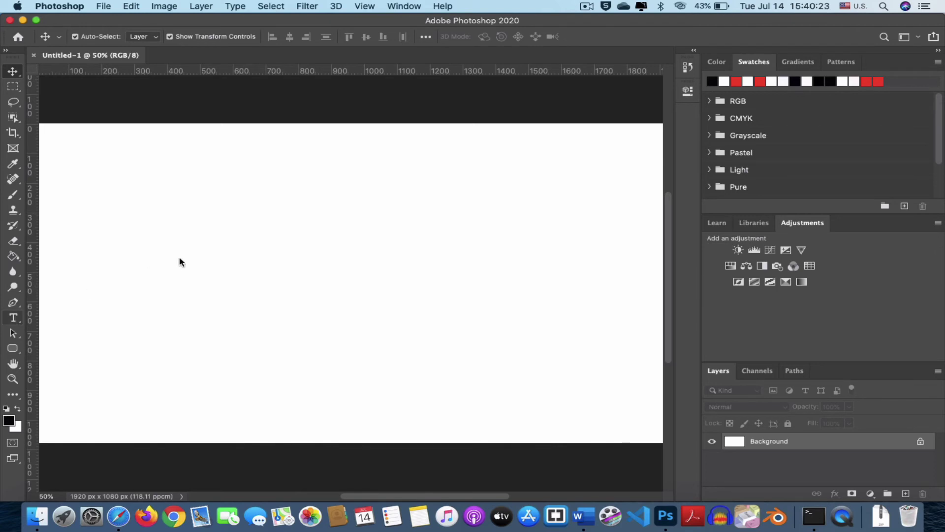
Step: Type the bold text line 'now solved the problem' on the canvas, fixing the typo
{"action": "left_click", "coordinate": [196, 218]}
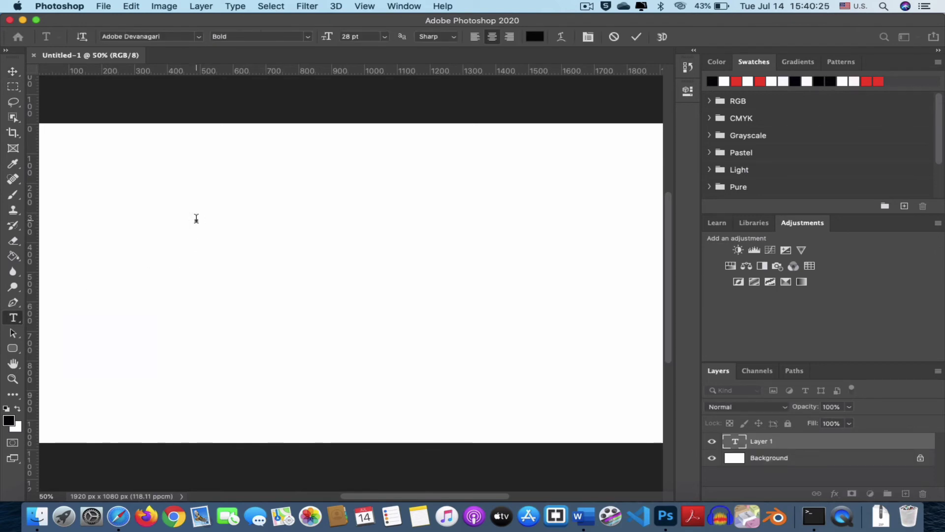
{"action": "type", "text": "no"}
{"action": "type", "text": "w so"}
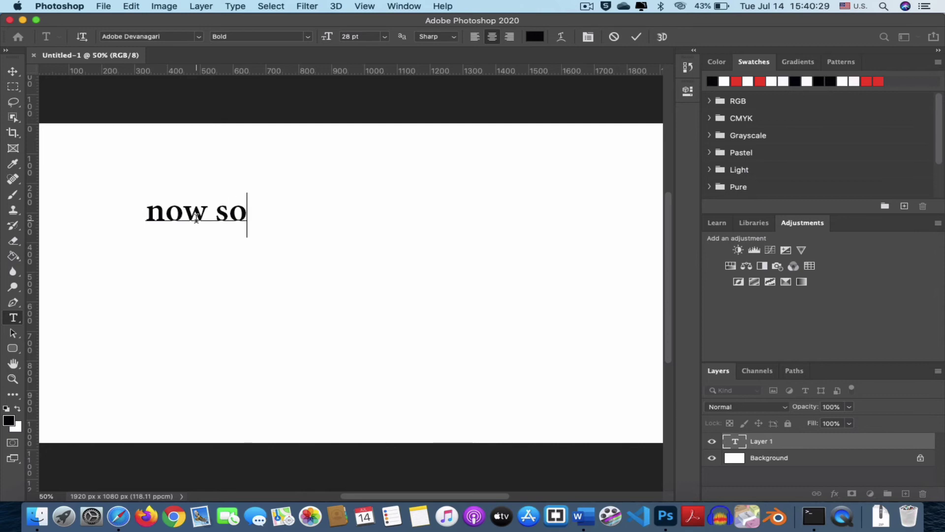
{"action": "type", "text": "lved "}
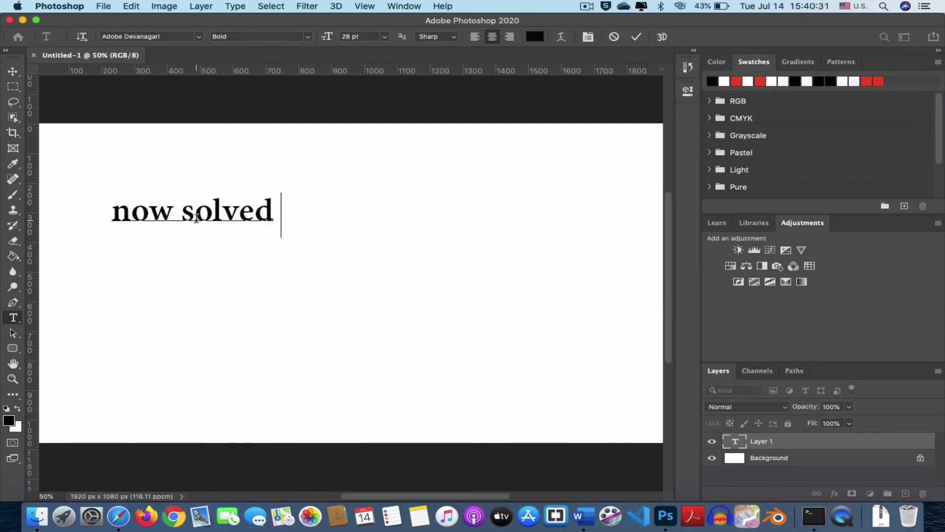
{"action": "type", "text": "the"}
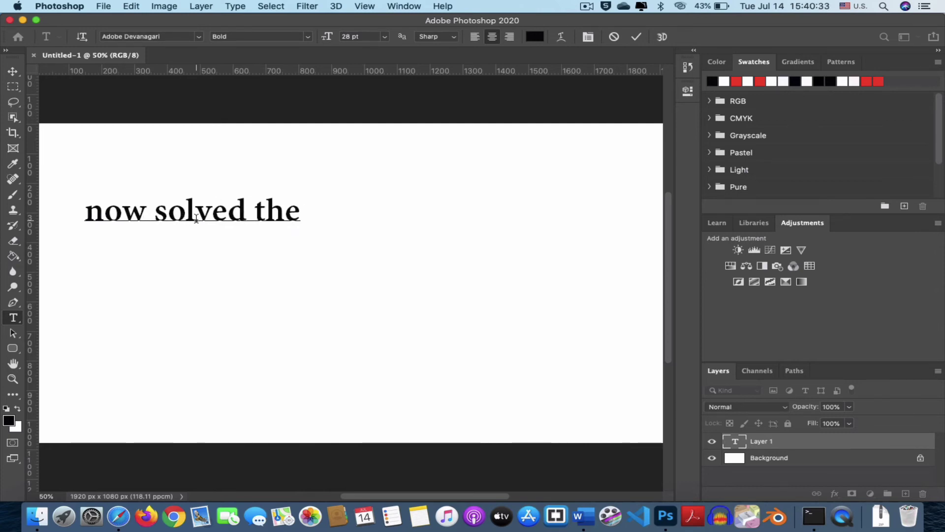
{"action": "type", "text": " peo"}
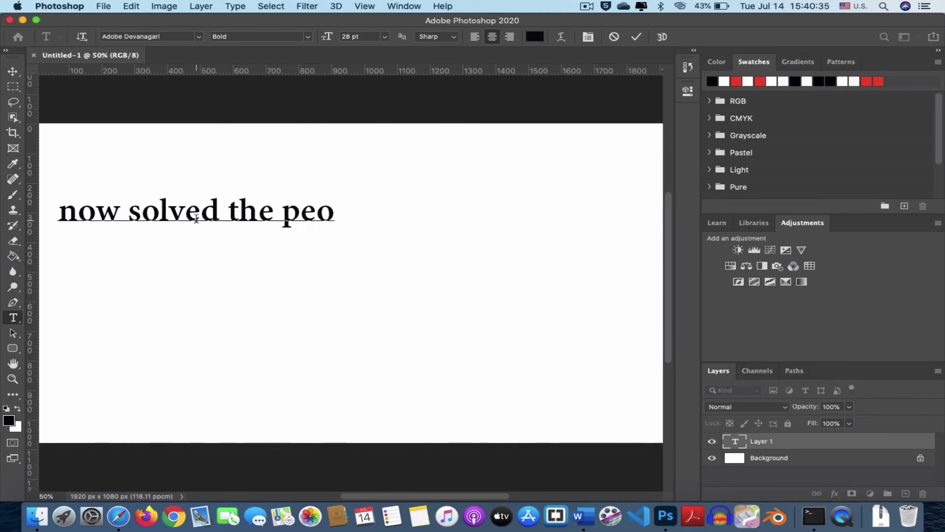
{"action": "key", "text": "BackSpace"}
{"action": "key", "text": "BackSpace"}
{"action": "key", "text": "BackSpace"}
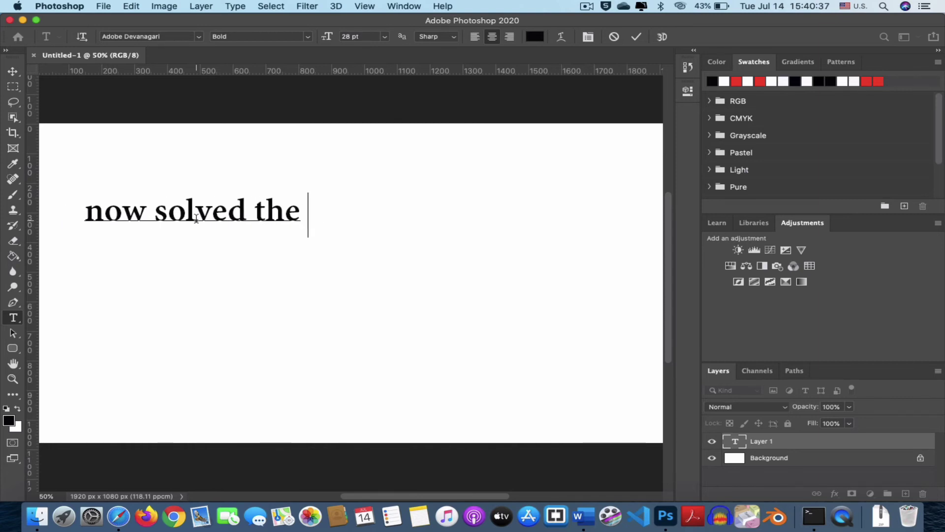
{"action": "type", "text": "pro"}
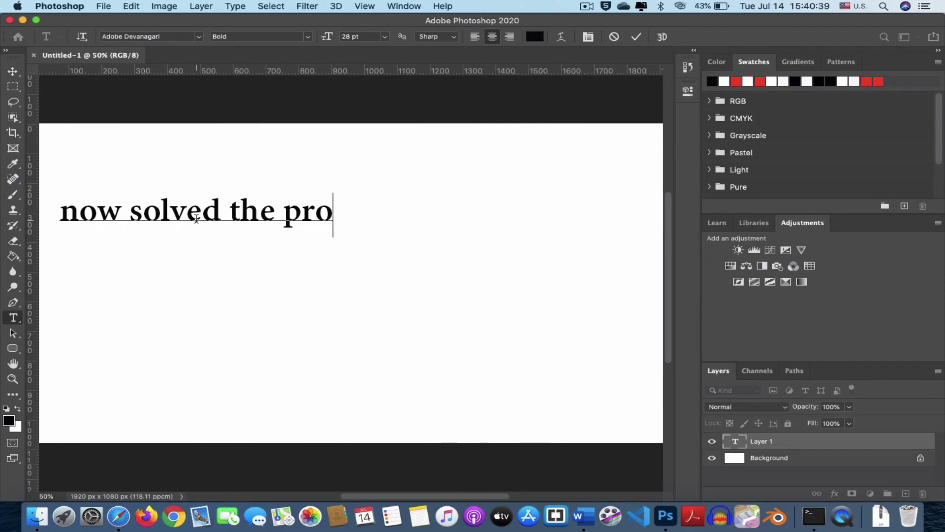
{"action": "type", "text": "blem"}
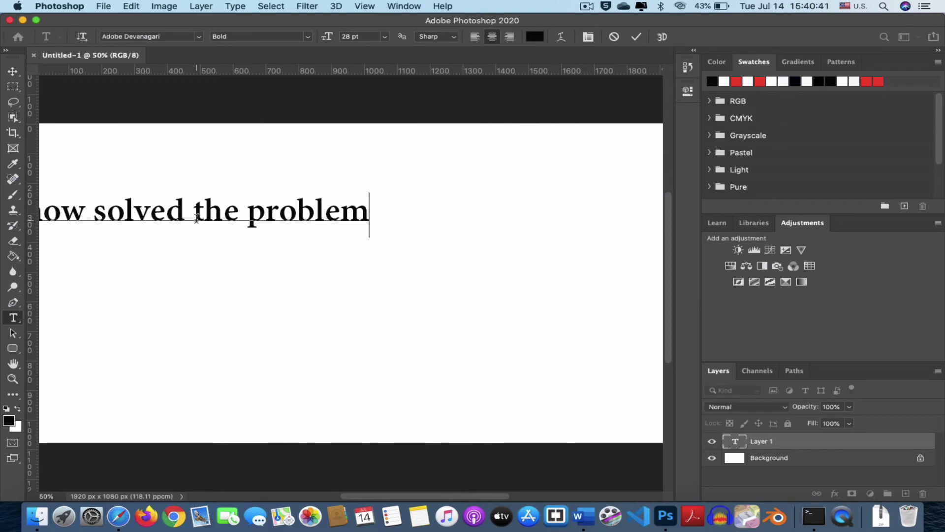
{"action": "key", "text": "Escape"}
{"action": "key", "text": "v"}
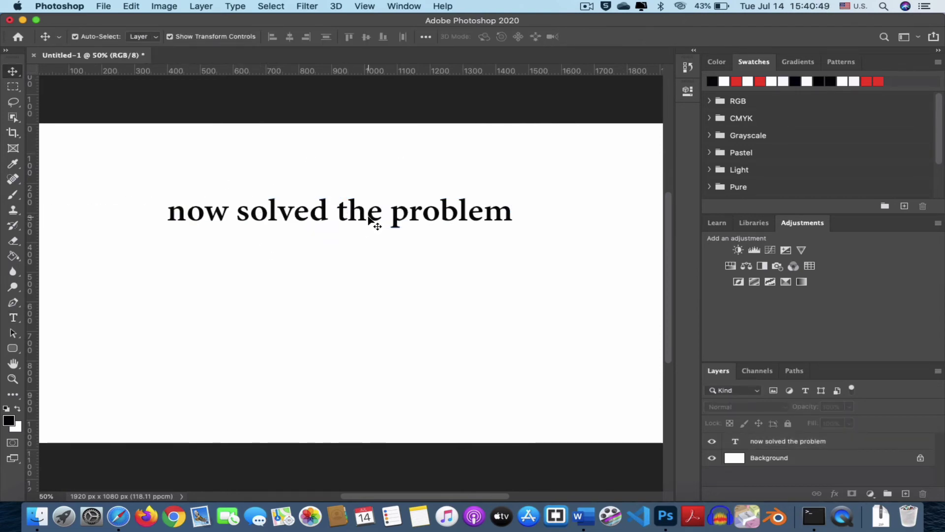
Step: Insert 'crashing' before 'problem' so the line reads 'now solved the crashing problem'
{"action": "double_click", "coordinate": [393, 220]}
{"action": "left_click", "coordinate": [389, 219]}
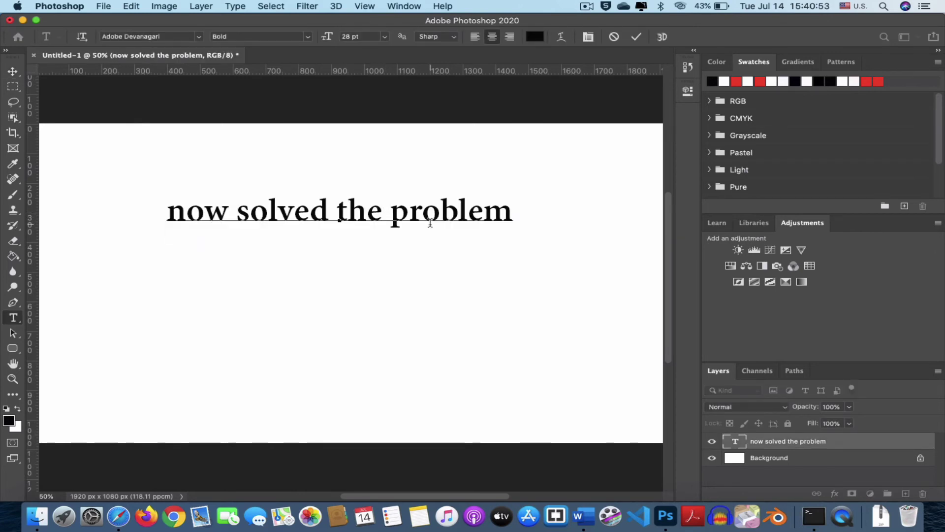
{"action": "type", "text": "cra "}
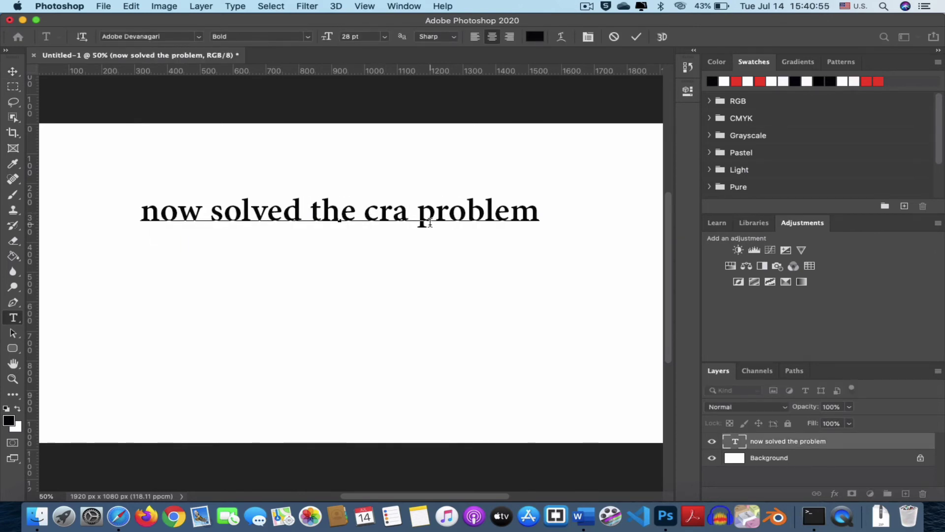
{"action": "type", "text": "shing"}
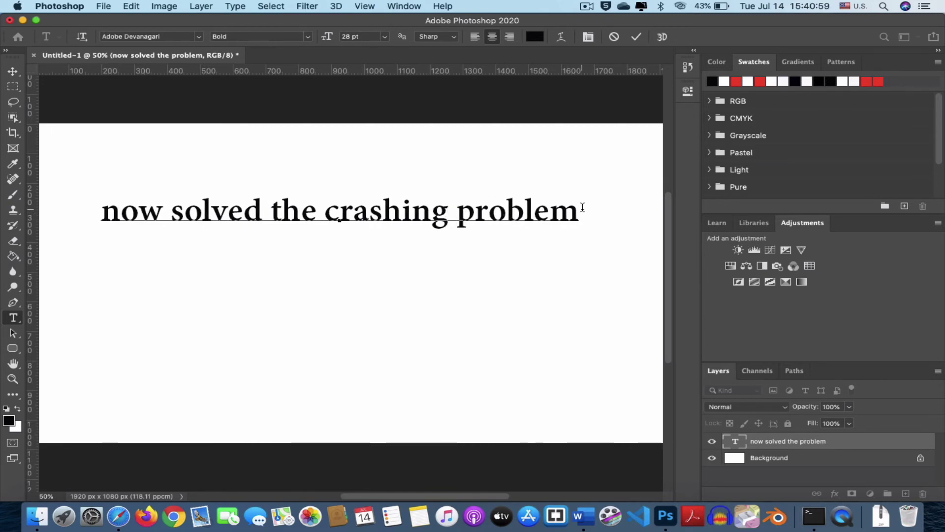
{"action": "left_click", "coordinate": [636, 37]}
{"action": "key", "text": "v"}
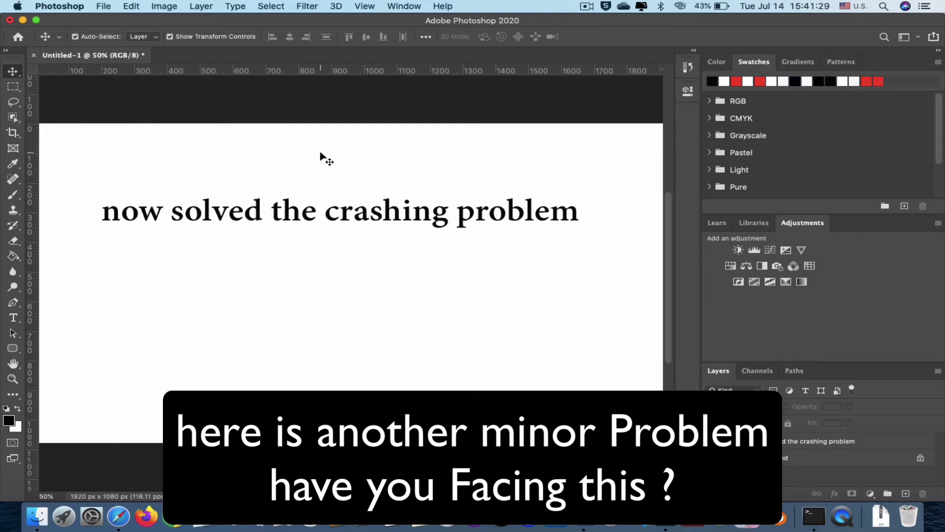
{"action": "left_click", "coordinate": [52, 6]}
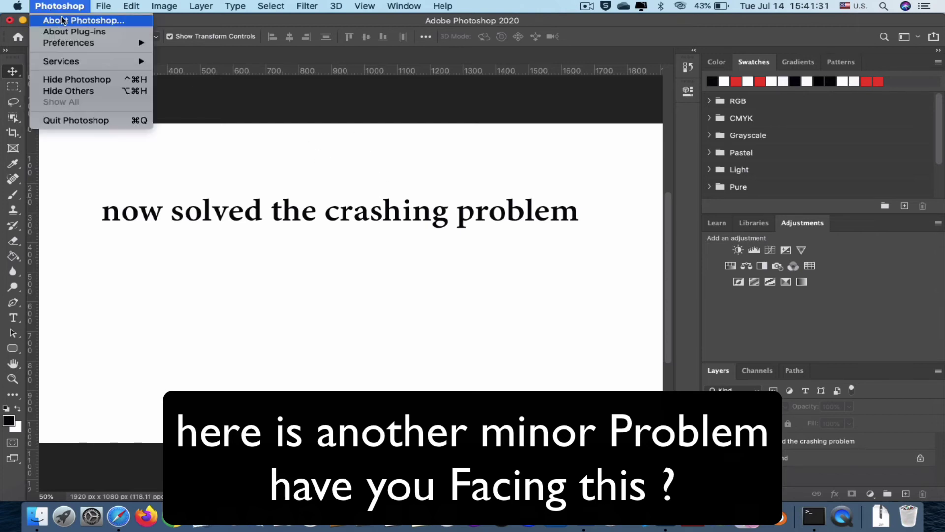
{"action": "left_click", "coordinate": [65, 20]}
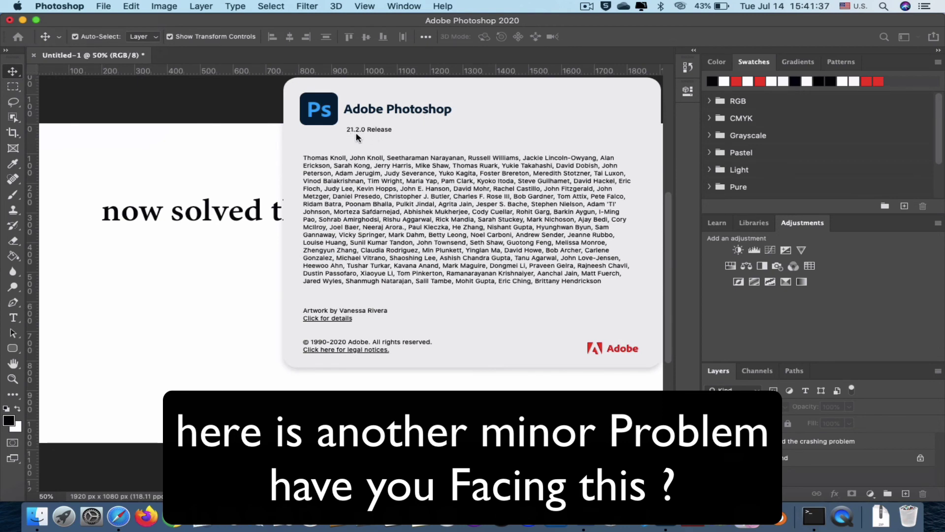
{"action": "left_click", "coordinate": [429, 164]}
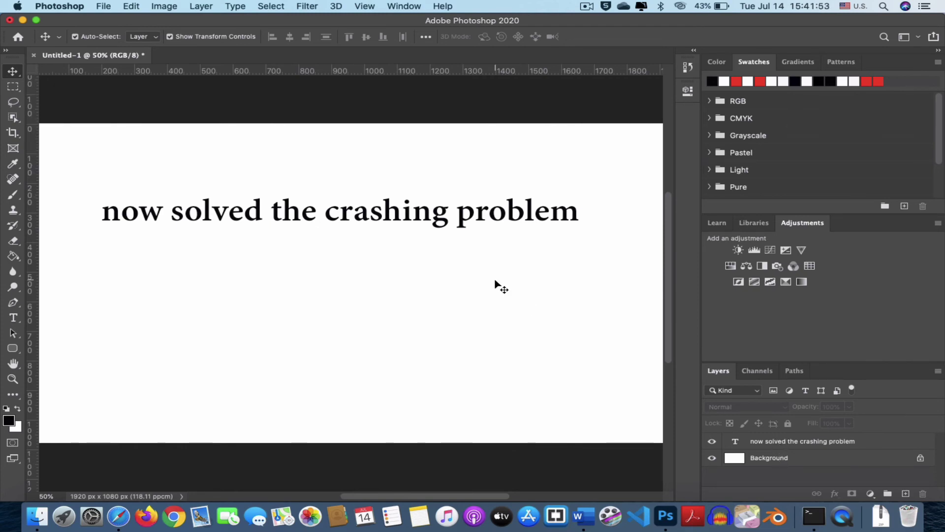
Step: Make copies of the crashing-problem text layer and move them into overlapping lower rows
{"action": "left_click", "coordinate": [281, 212]}
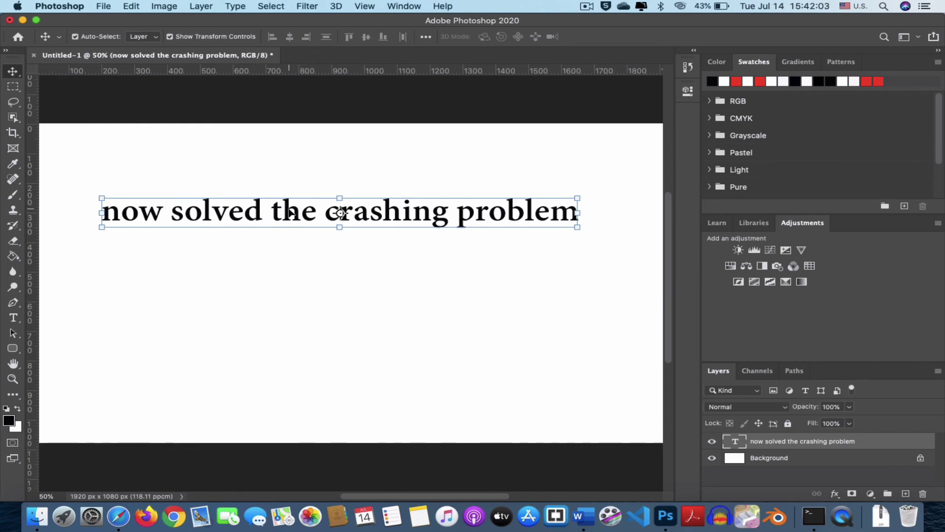
{"action": "mouse_move", "coordinate": [290, 212]}
{"action": "left_mouse_down"}
{"action": "mouse_move", "coordinate": [288, 243]}
{"action": "mouse_move", "coordinate": [316, 326]}
{"action": "left_mouse_up"}
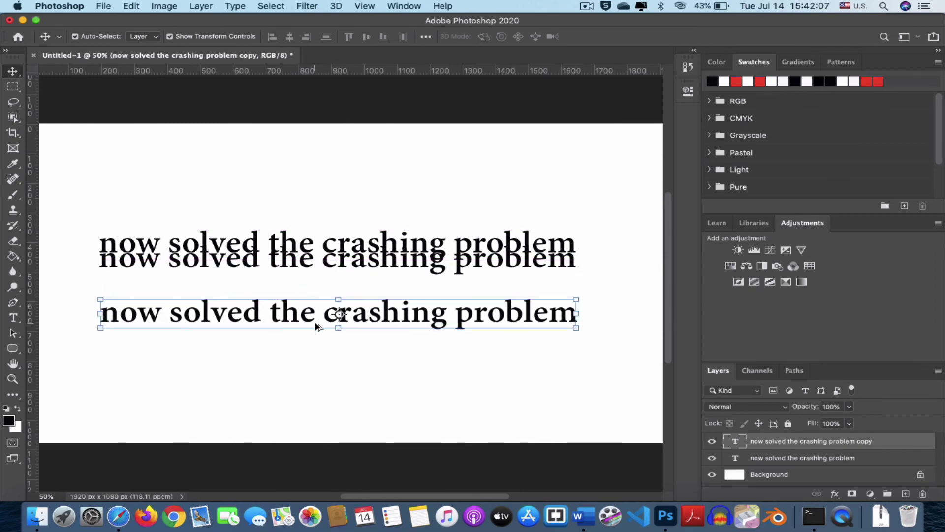
{"action": "left_click", "coordinate": [774, 475]}
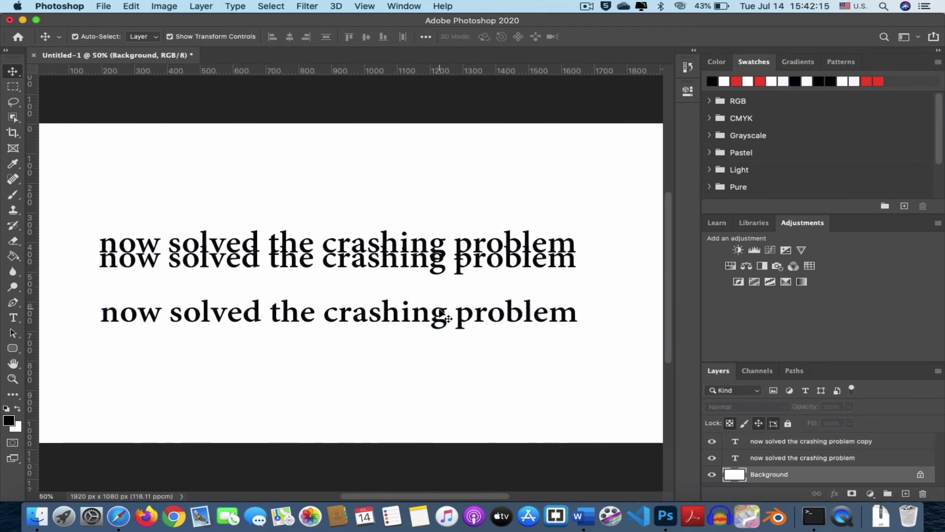
{"action": "left_click", "coordinate": [776, 459]}
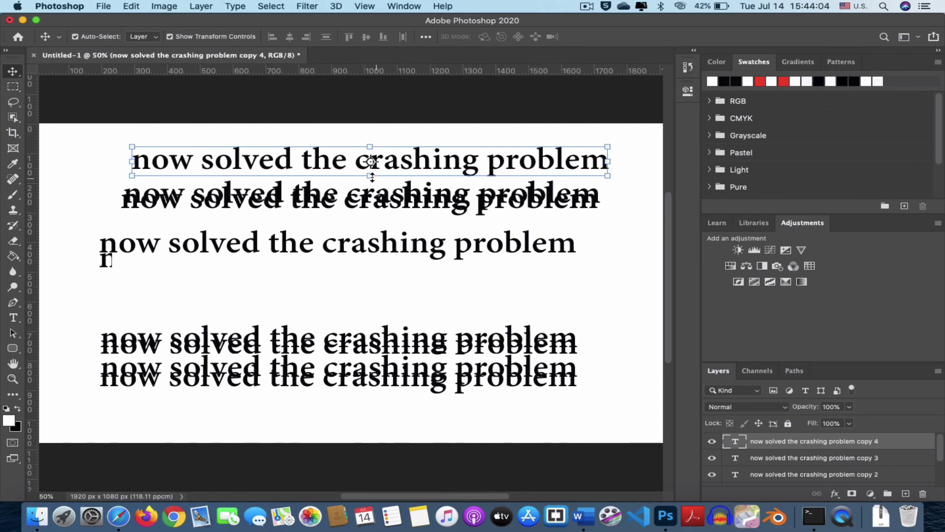
{"action": "left_click_drag", "start_coordinate": [232, 164], "coordinate": [200, 261]}
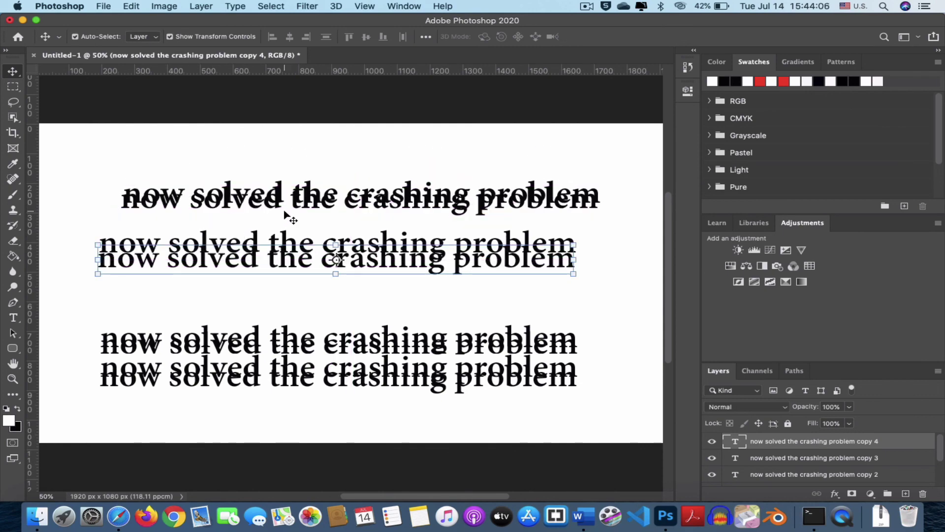
{"action": "scroll", "coordinate": [409, 281], "scroll_direction": "up", "scroll_amount": 2}
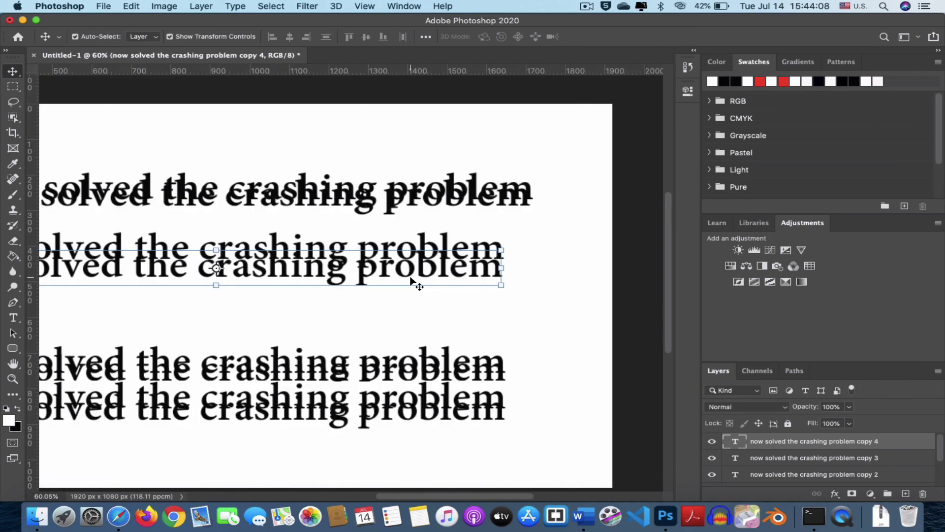
{"action": "scroll", "coordinate": [410, 280], "scroll_direction": "down", "scroll_amount": 2}
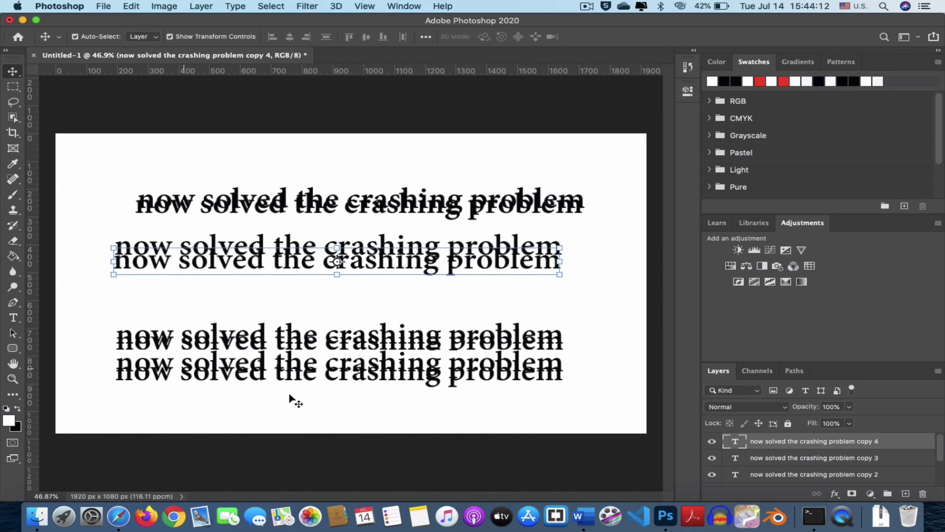
Step: In Word, open the 'Mac apps problem solving code' document from Recent
{"action": "key", "text": "super+Tab"}
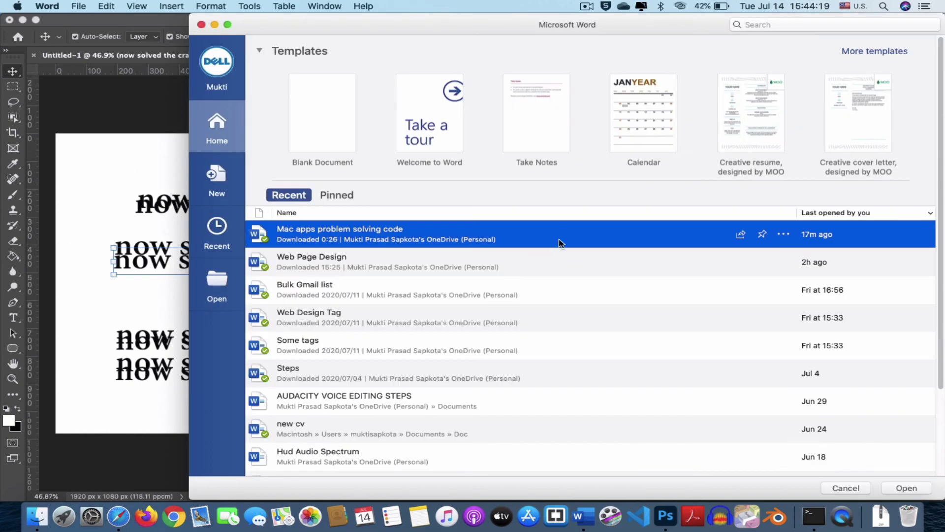
{"action": "double_click", "coordinate": [562, 241]}
{"action": "scroll", "coordinate": [345, 263], "scroll_direction": "down", "scroll_amount": 5}
{"action": "scroll", "coordinate": [398, 302], "scroll_direction": "down", "scroll_amount": 4}
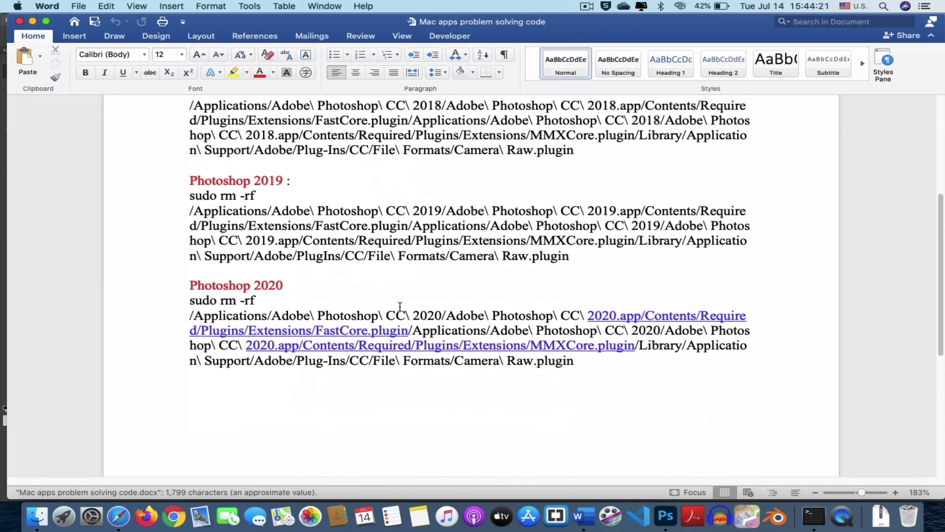
Step: Select the Photoshop 2020 sudo rm -rf command block
{"action": "left_click", "coordinate": [575, 363]}
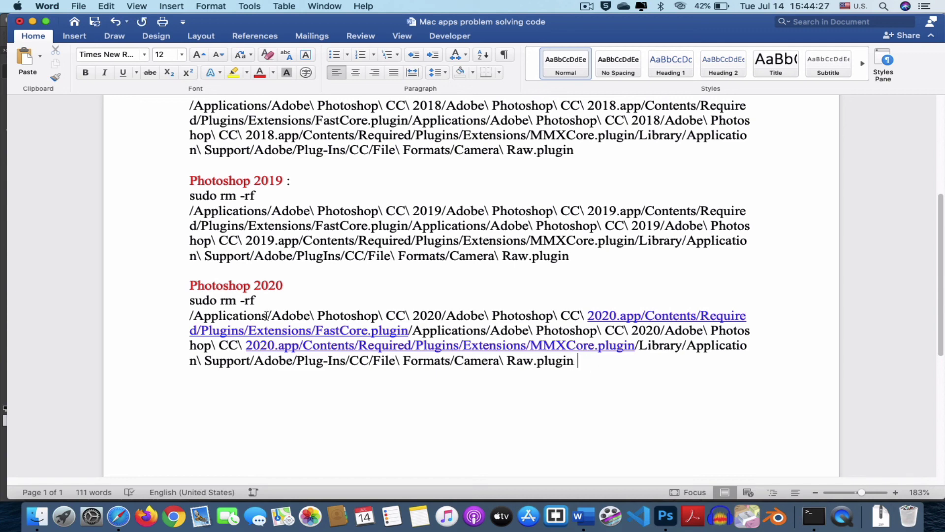
{"action": "left_click_drag", "start_coordinate": [218, 304], "coordinate": [599, 355]}
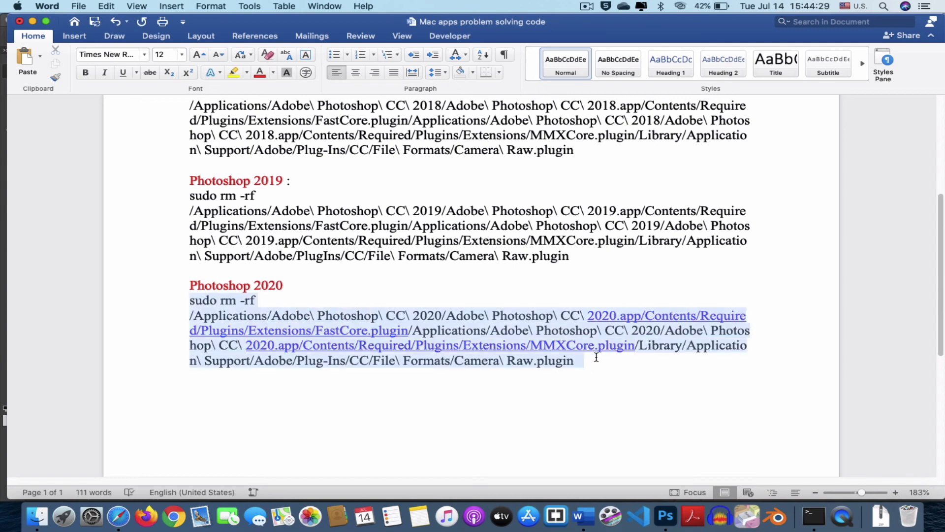
{"action": "left_click", "coordinate": [585, 363]}
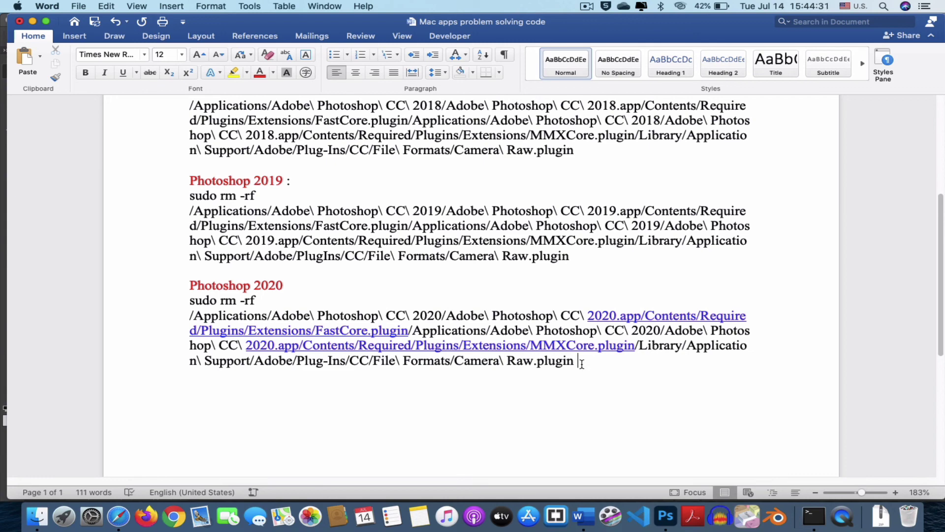
{"action": "left_click_drag", "start_coordinate": [582, 363], "coordinate": [173, 301]}
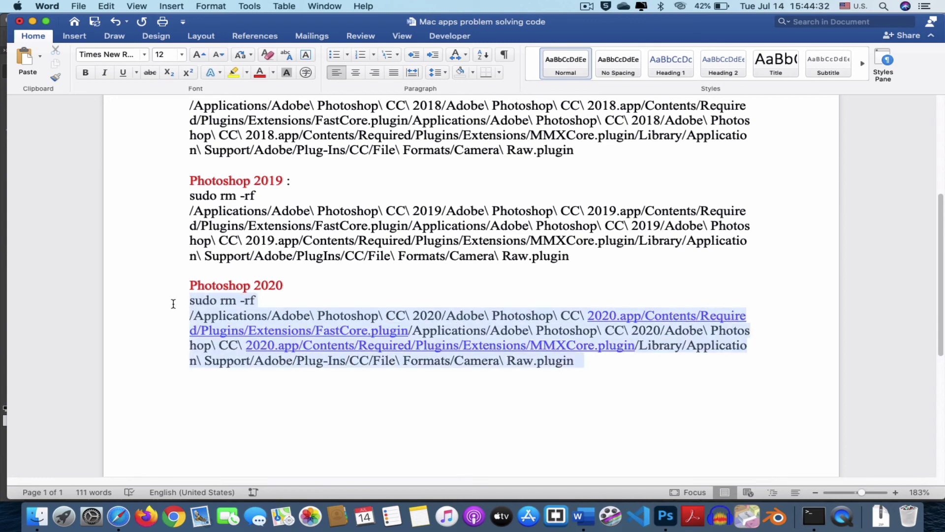
{"action": "left_click", "coordinate": [575, 366]}
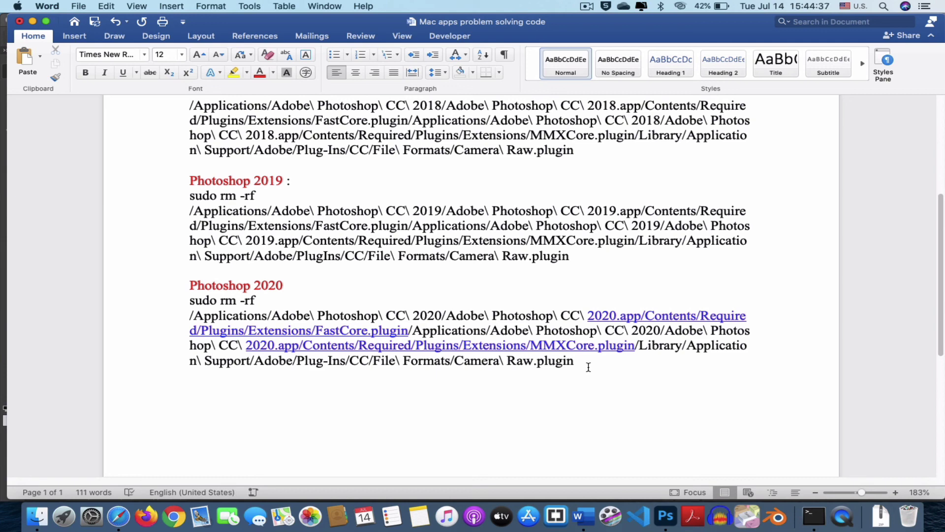
{"action": "left_click_drag", "start_coordinate": [580, 364], "coordinate": [186, 301]}
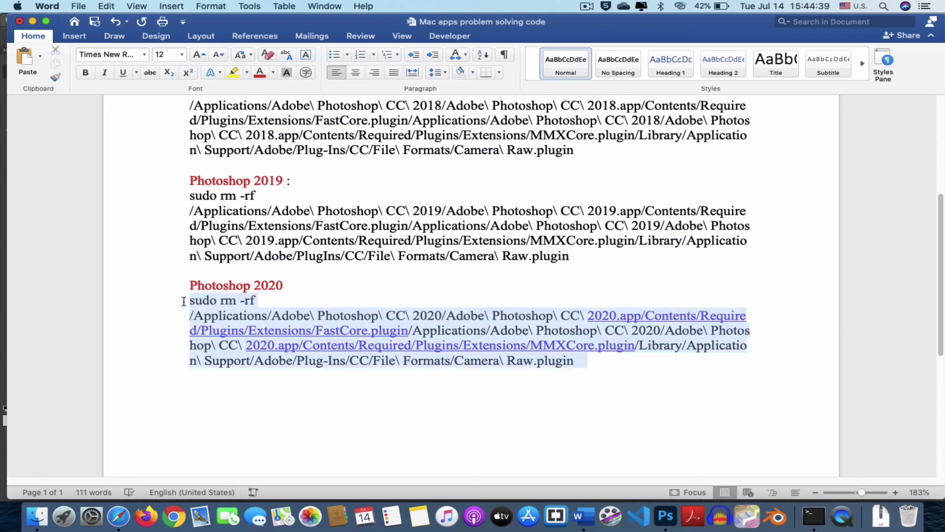
Step: Bring the Photoshop window with the duplicated text rows back to the front
{"action": "left_click", "coordinate": [495, 299]}
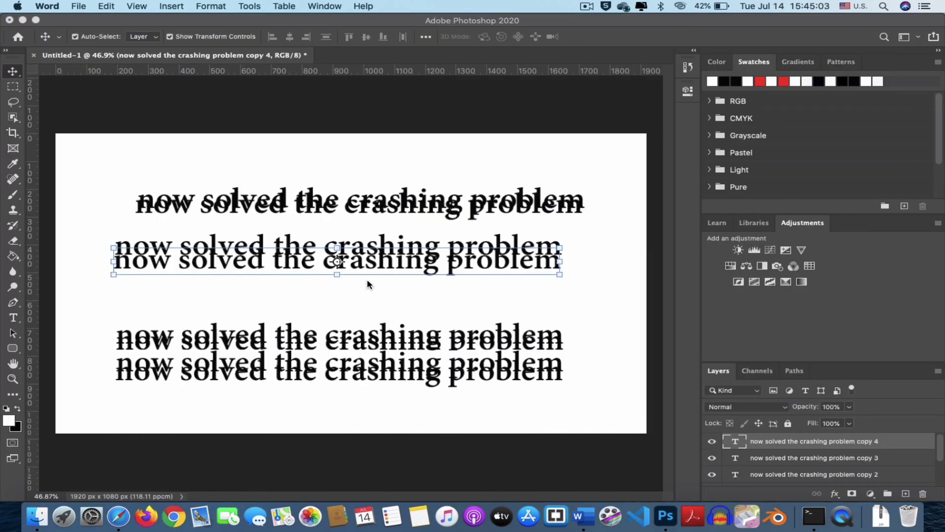